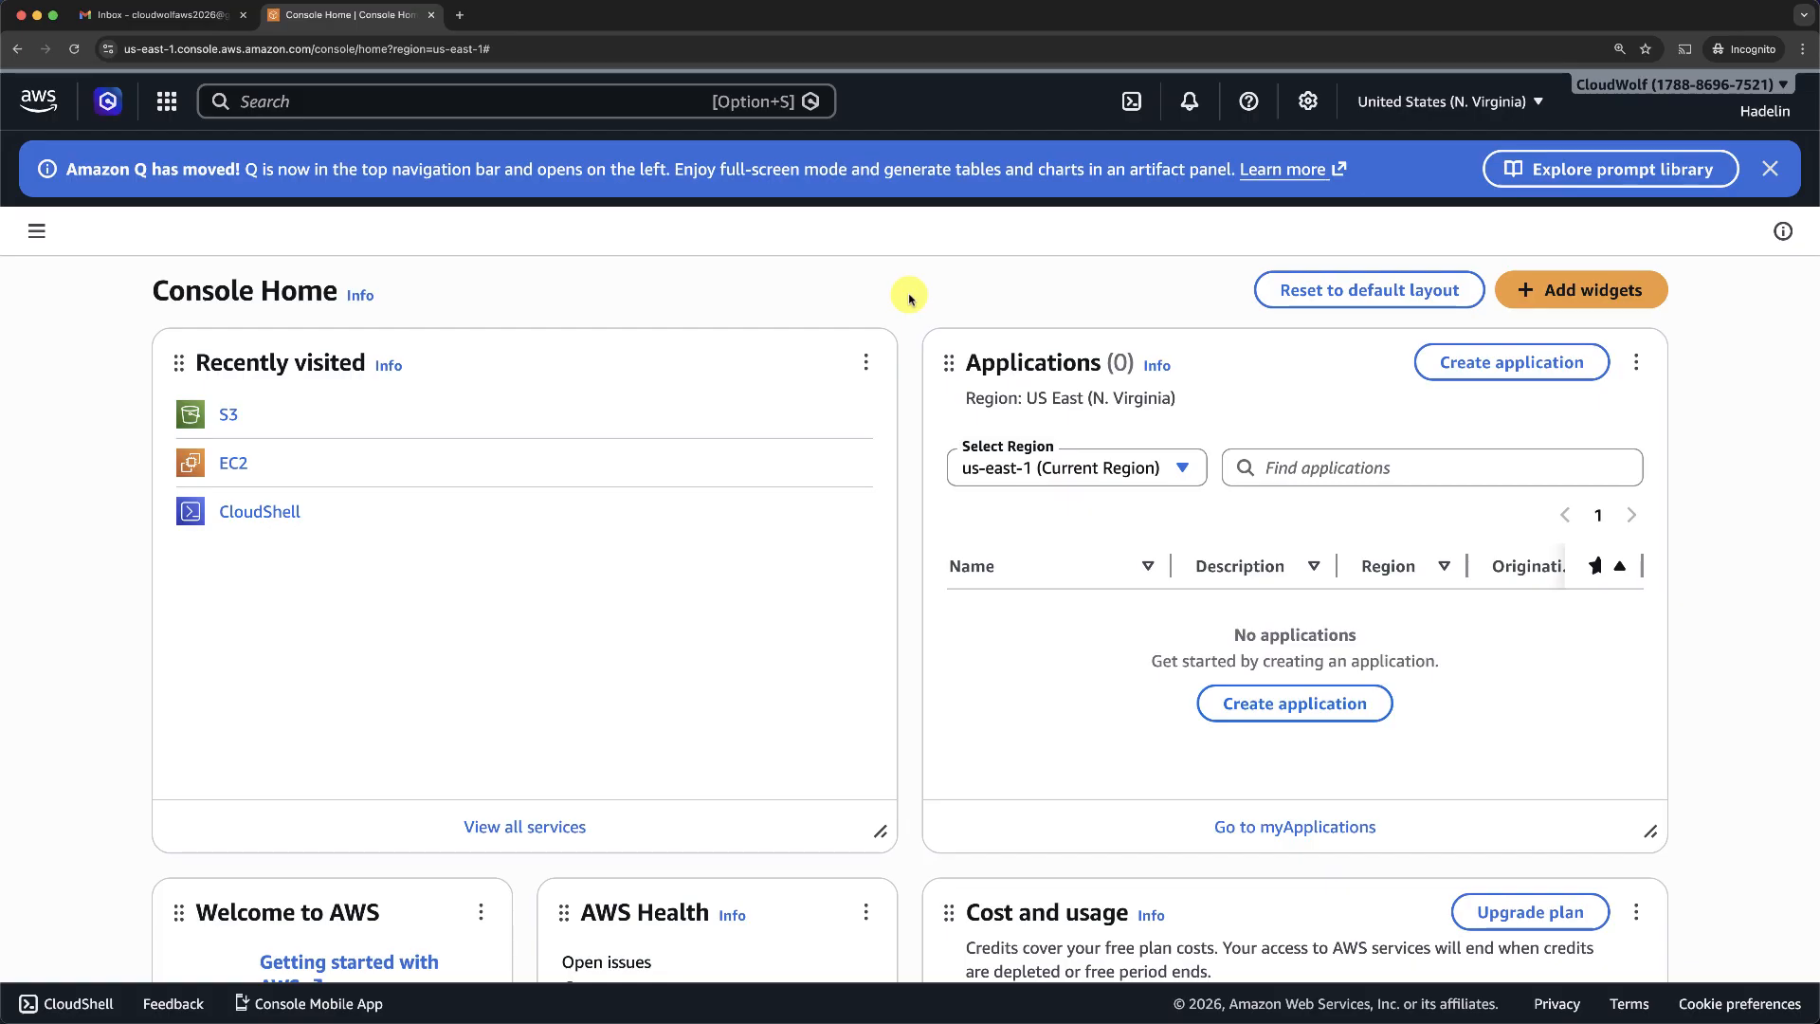
Find the EC2 service in the console and open its dashboard.
{"action": "left_click", "coordinate": [429, 98]}
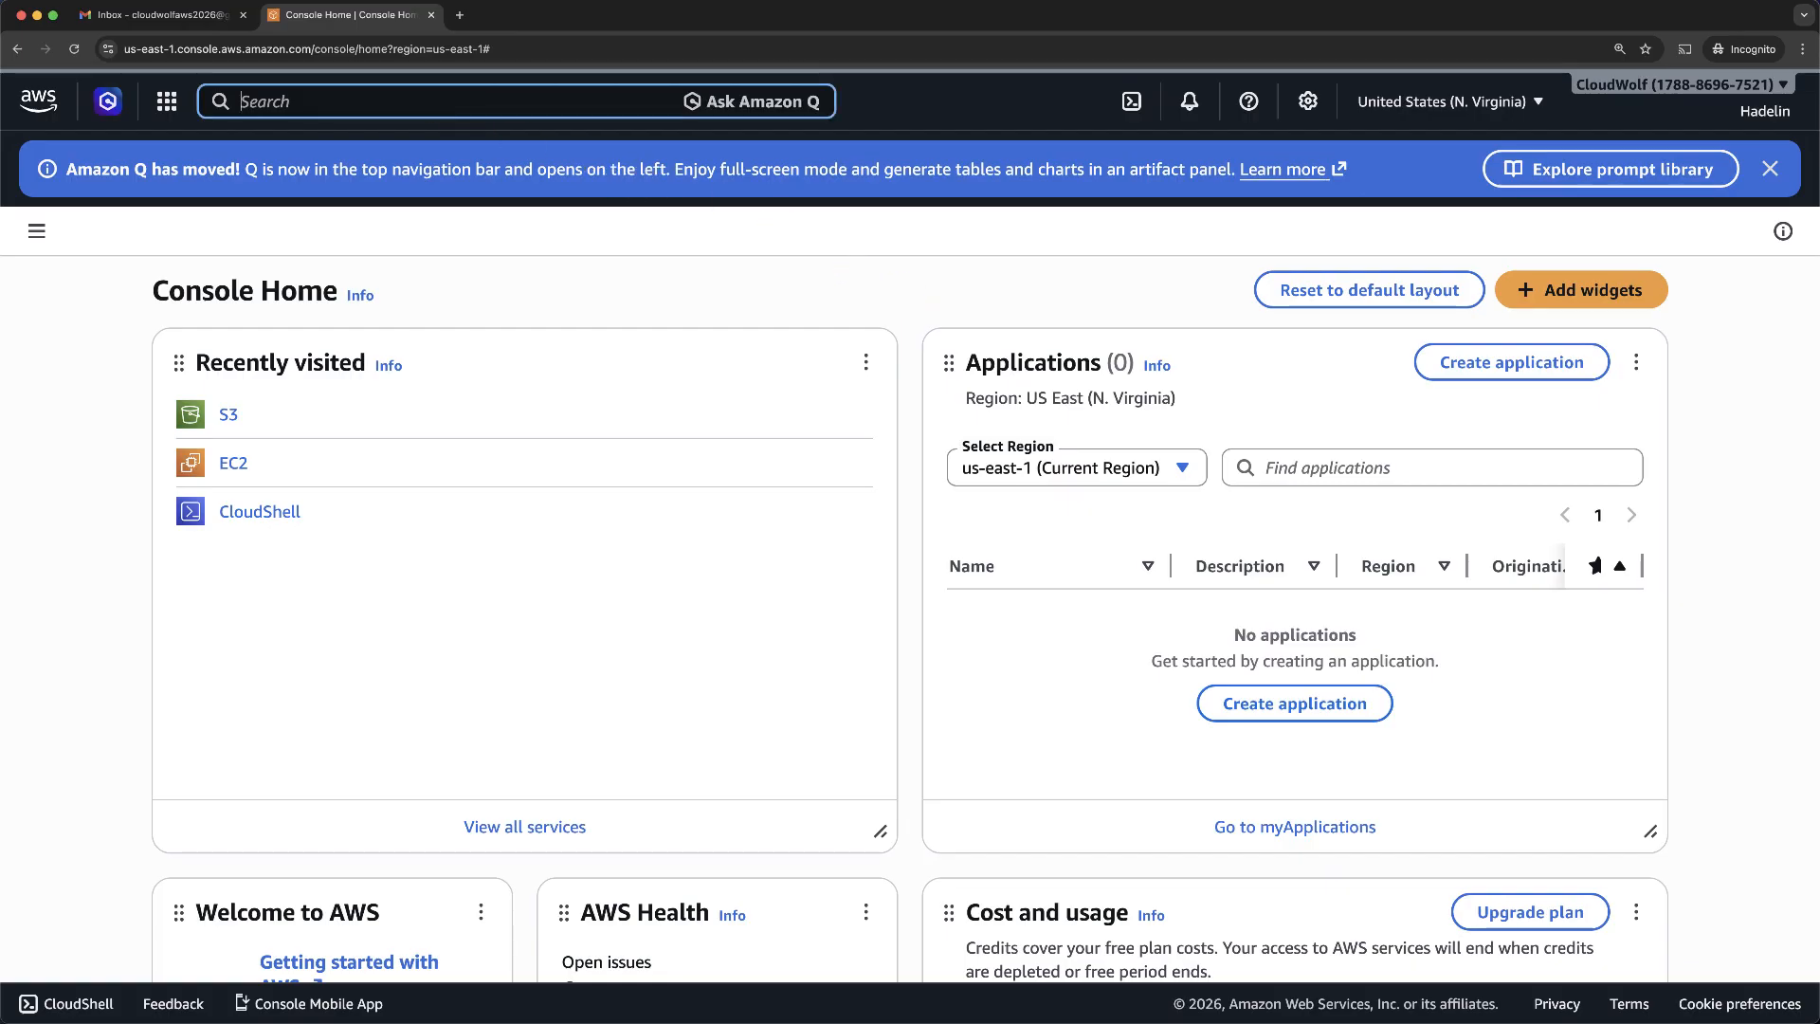
{"action": "type", "text": "EC2"}
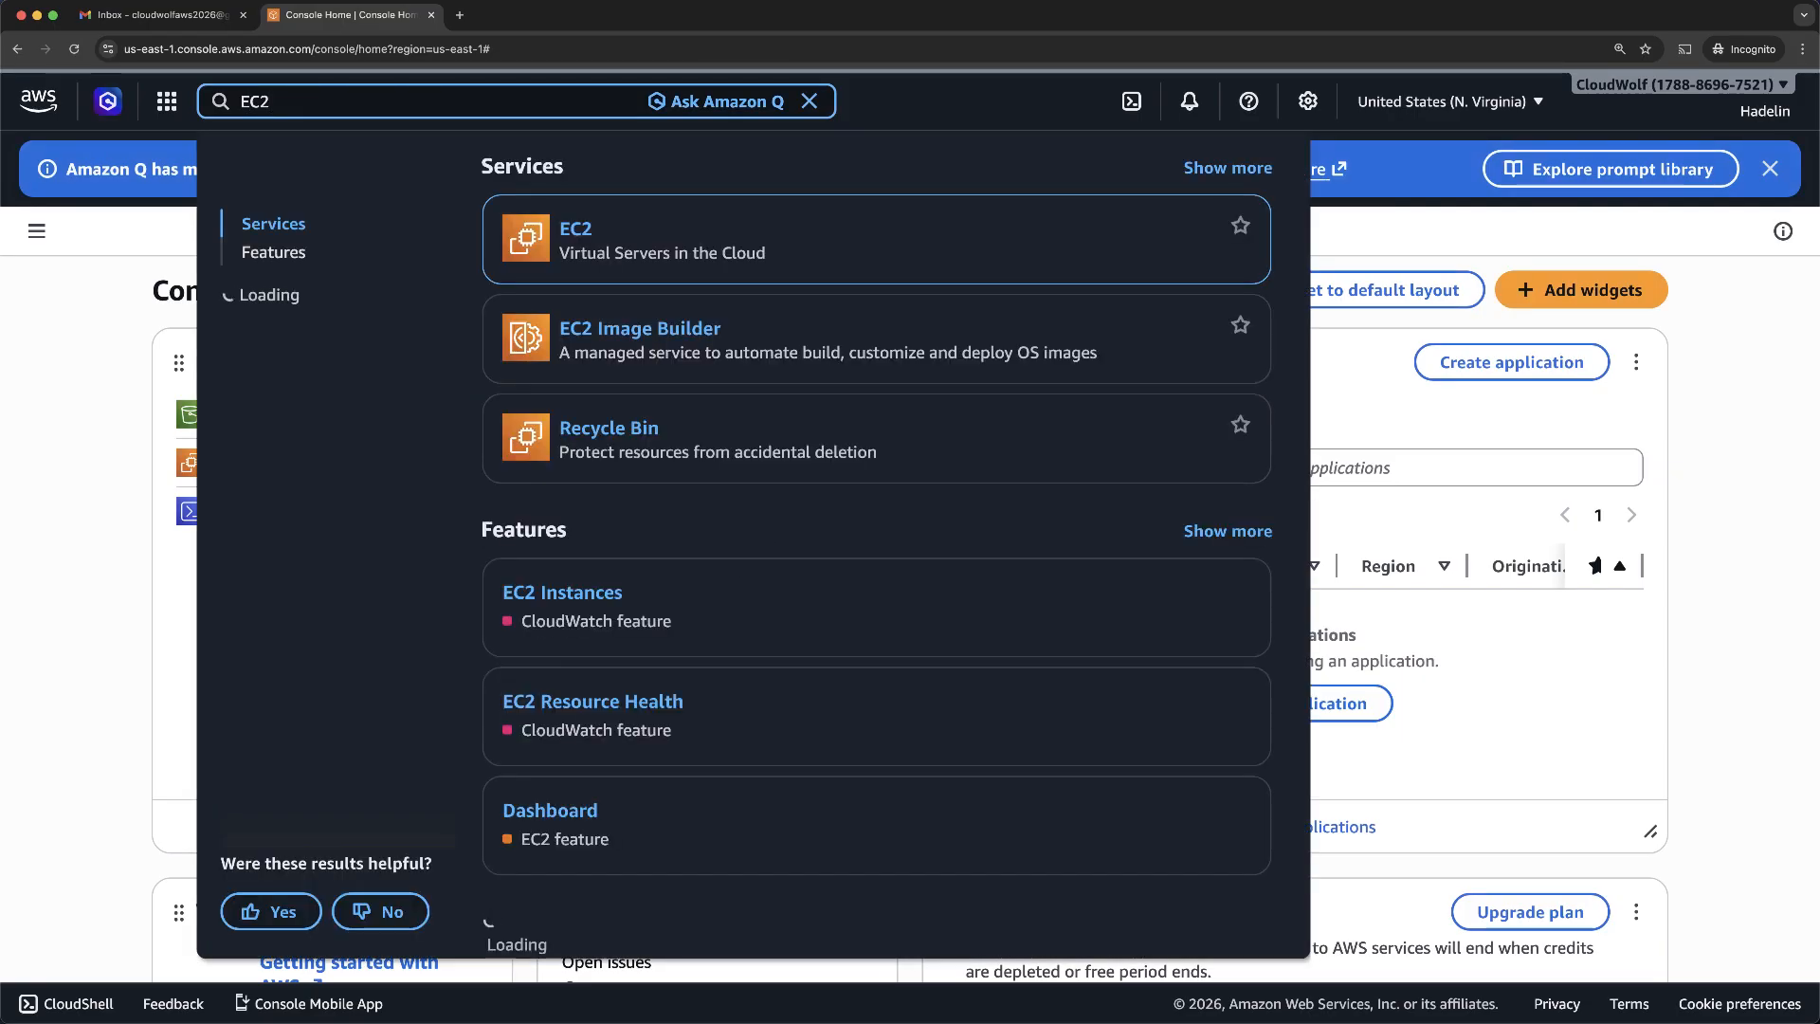
{"action": "left_click", "coordinate": [587, 227]}
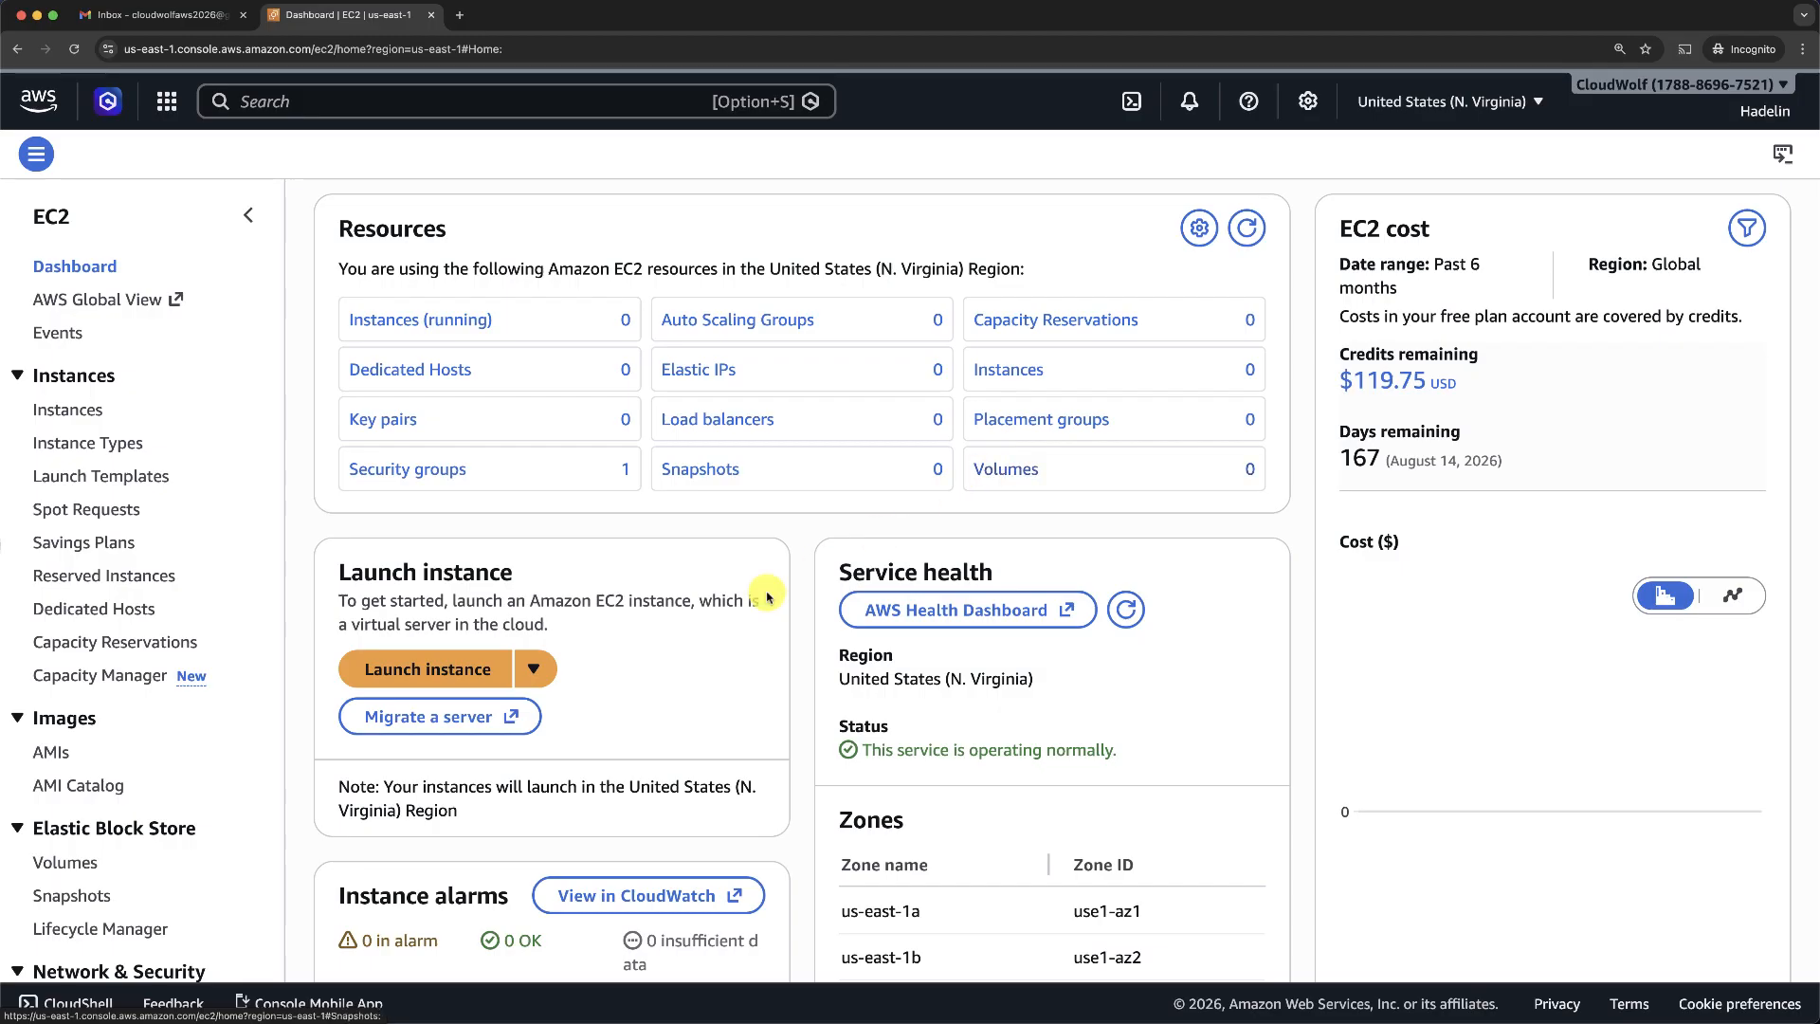
Start launching a new instance and name it "My EC2 Instance".
{"action": "left_click", "coordinate": [438, 677]}
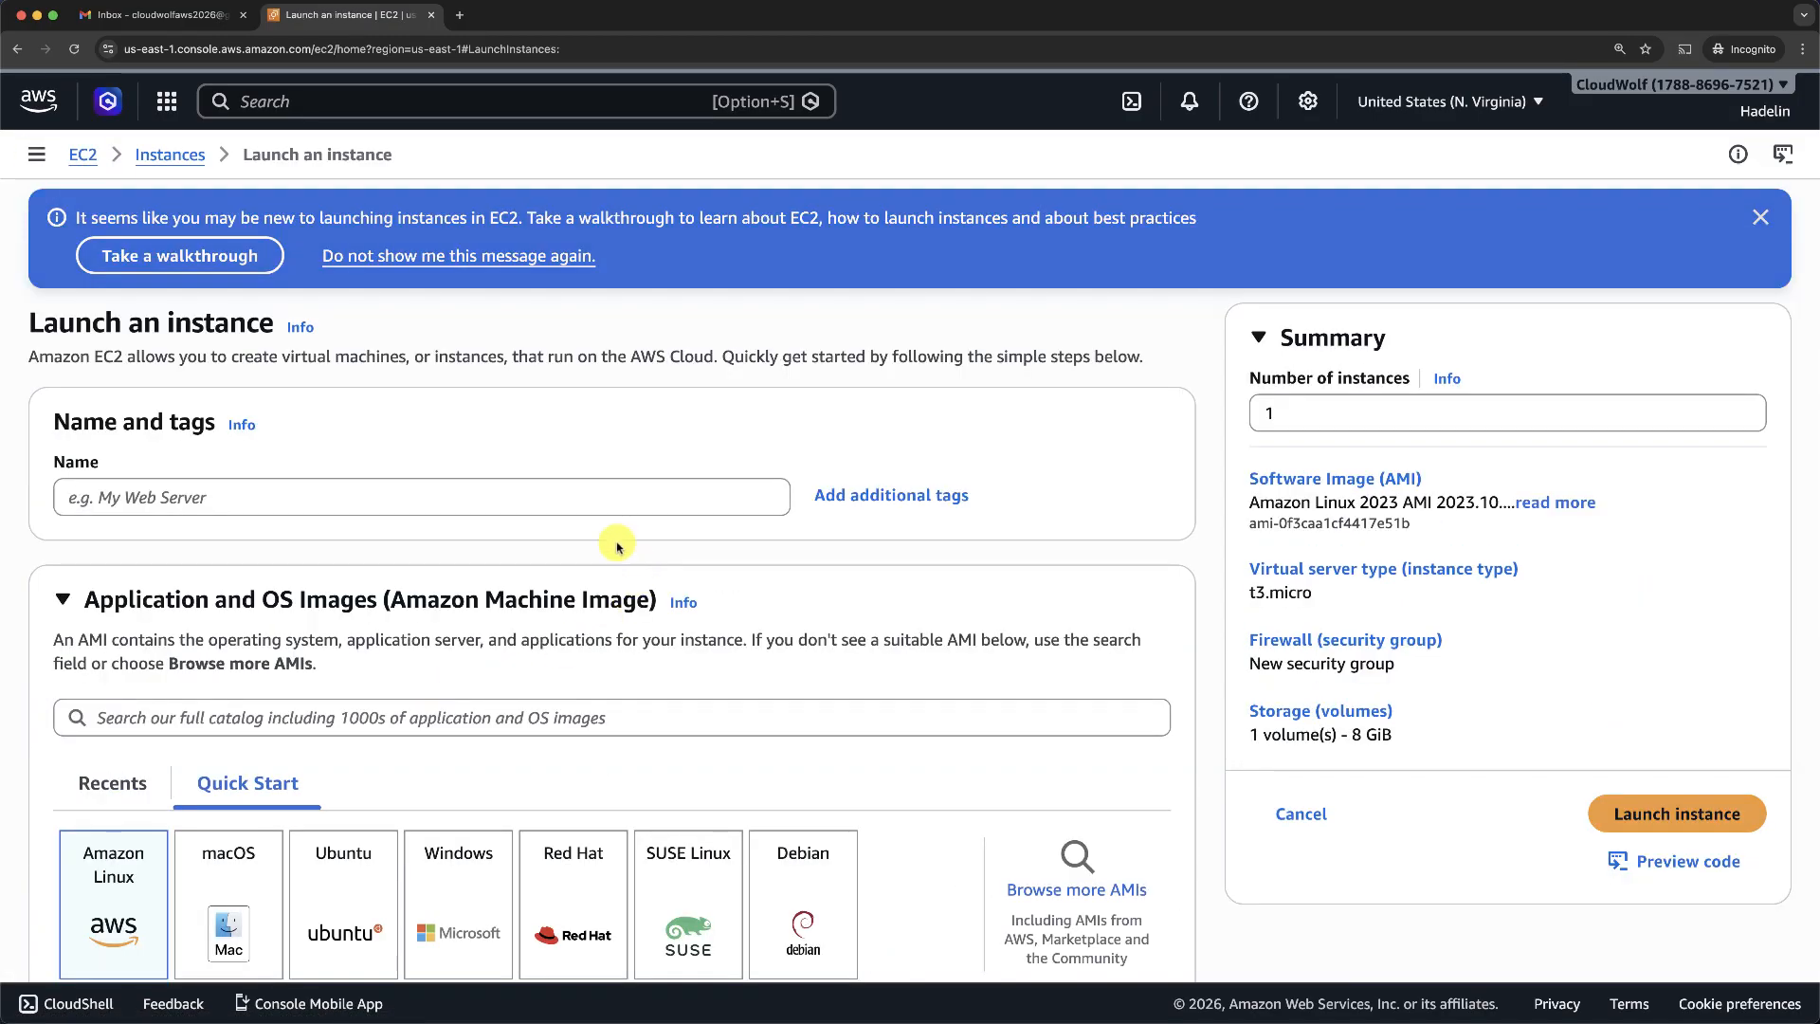
{"action": "left_click", "coordinate": [381, 494]}
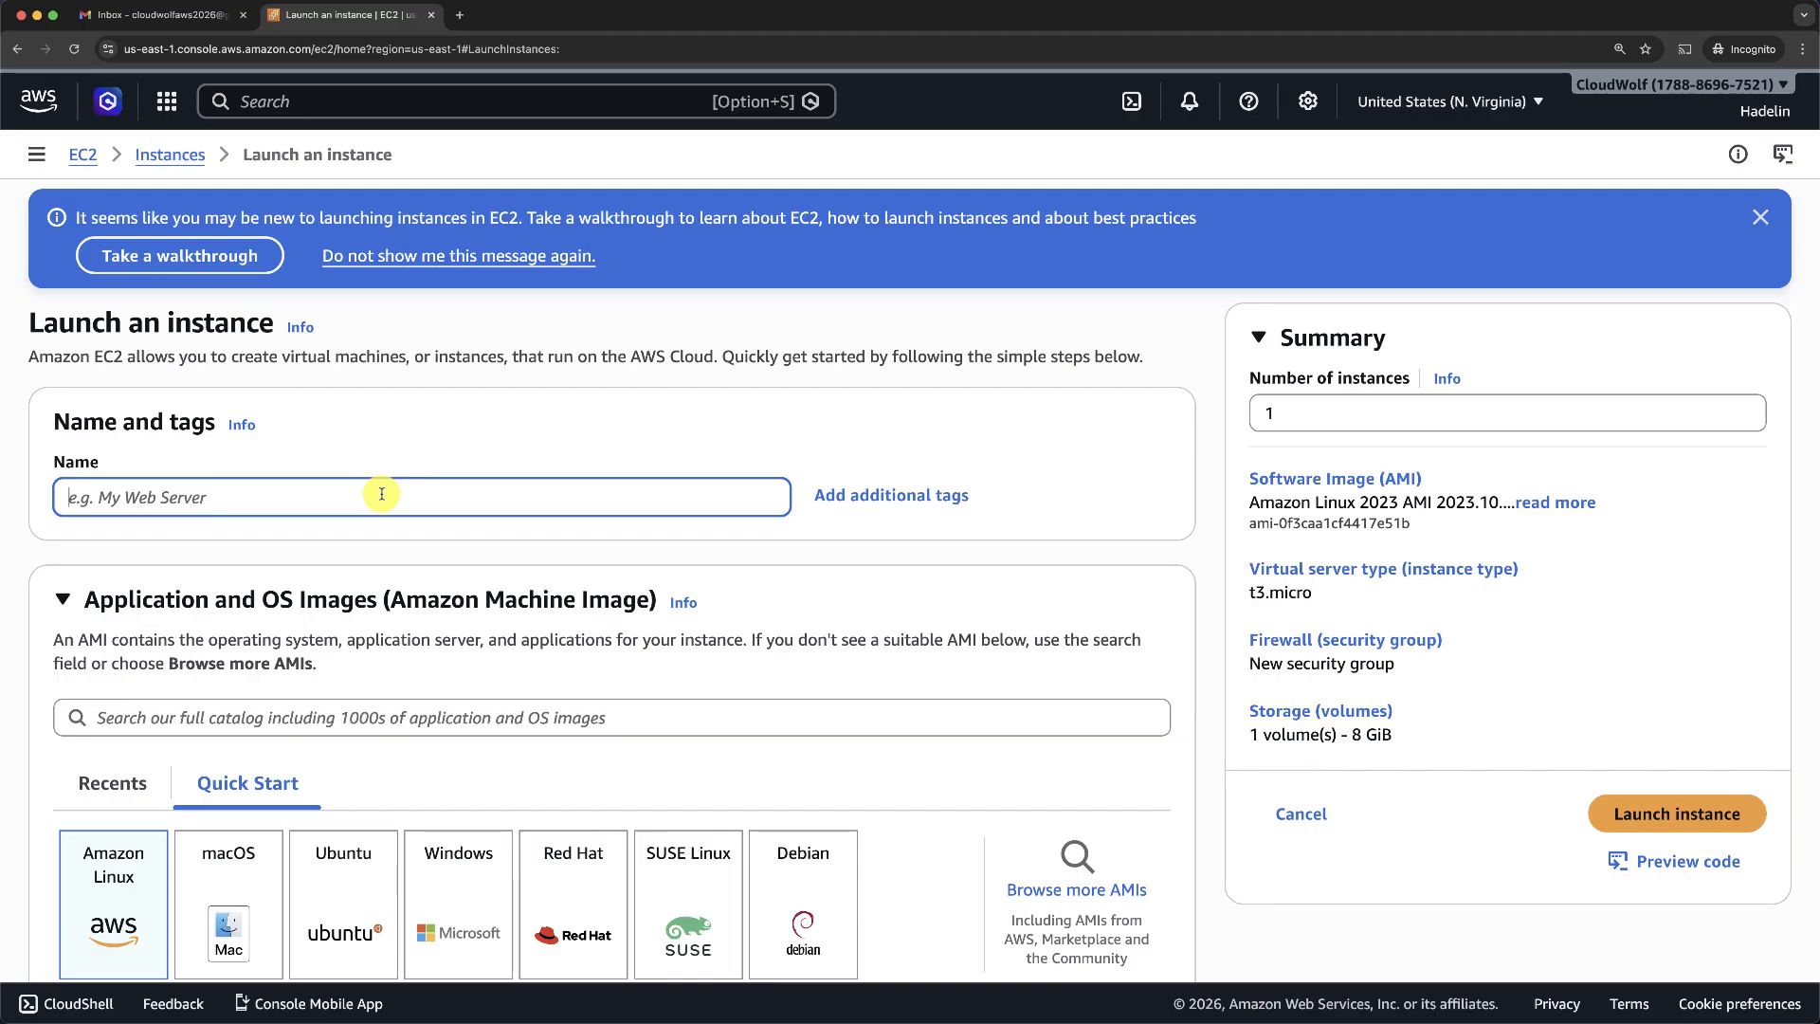
{"action": "type", "text": "My EC2 Instance"}
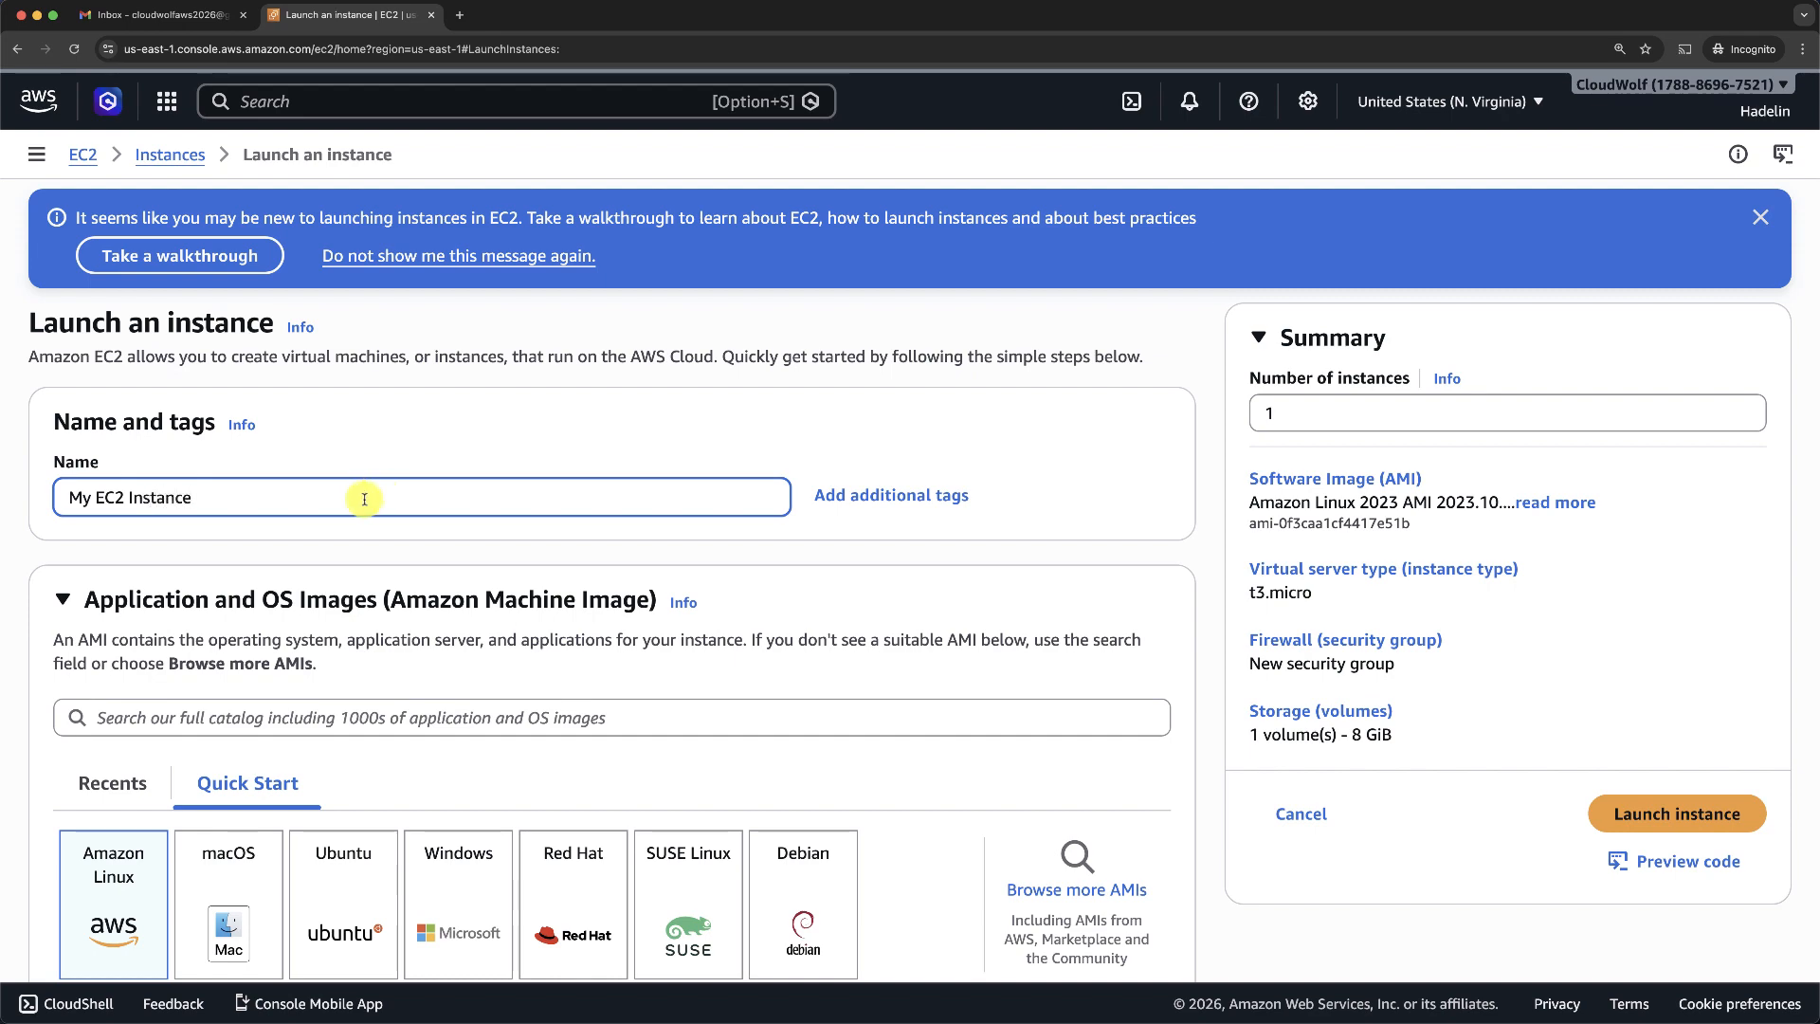
Review the Amazon Linux machine images on offer, keeping the Amazon Linux 2023 kernel-6.1 AMI.
{"action": "scroll", "coordinate": [297, 621], "scroll_direction": "down", "scroll_amount": 3}
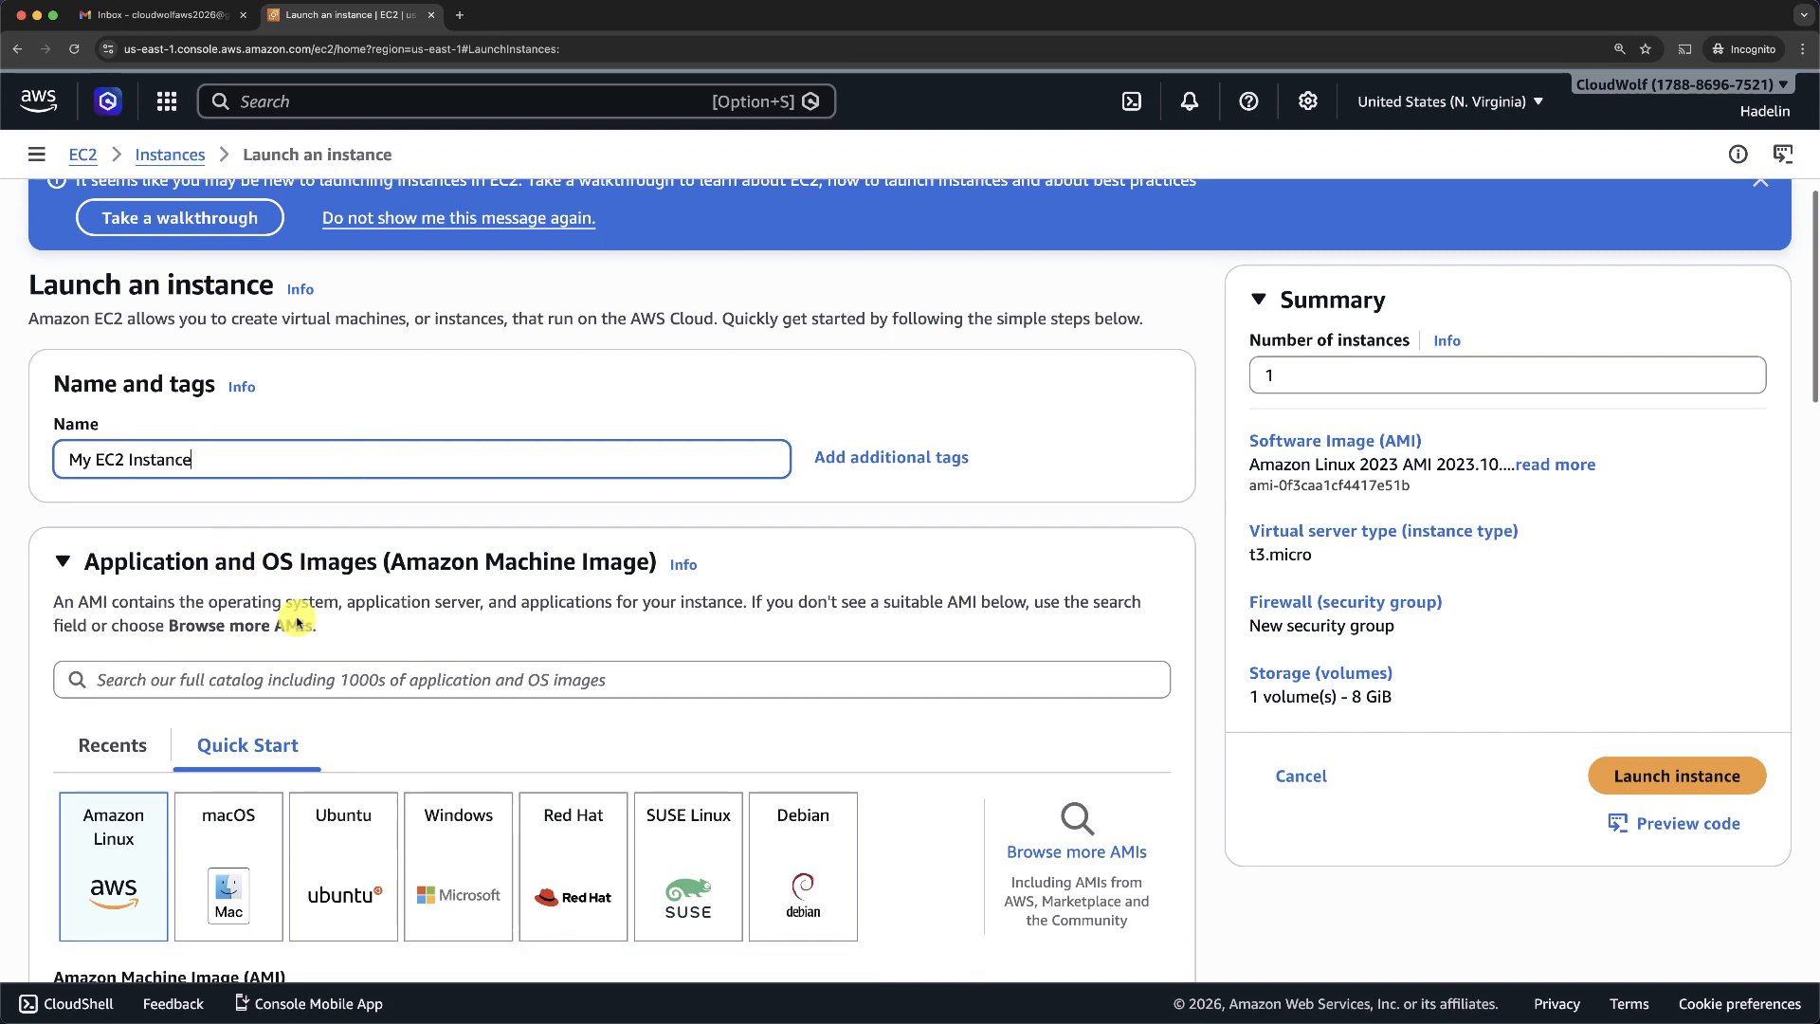
{"action": "scroll", "coordinate": [297, 621], "scroll_direction": "down", "scroll_amount": 2}
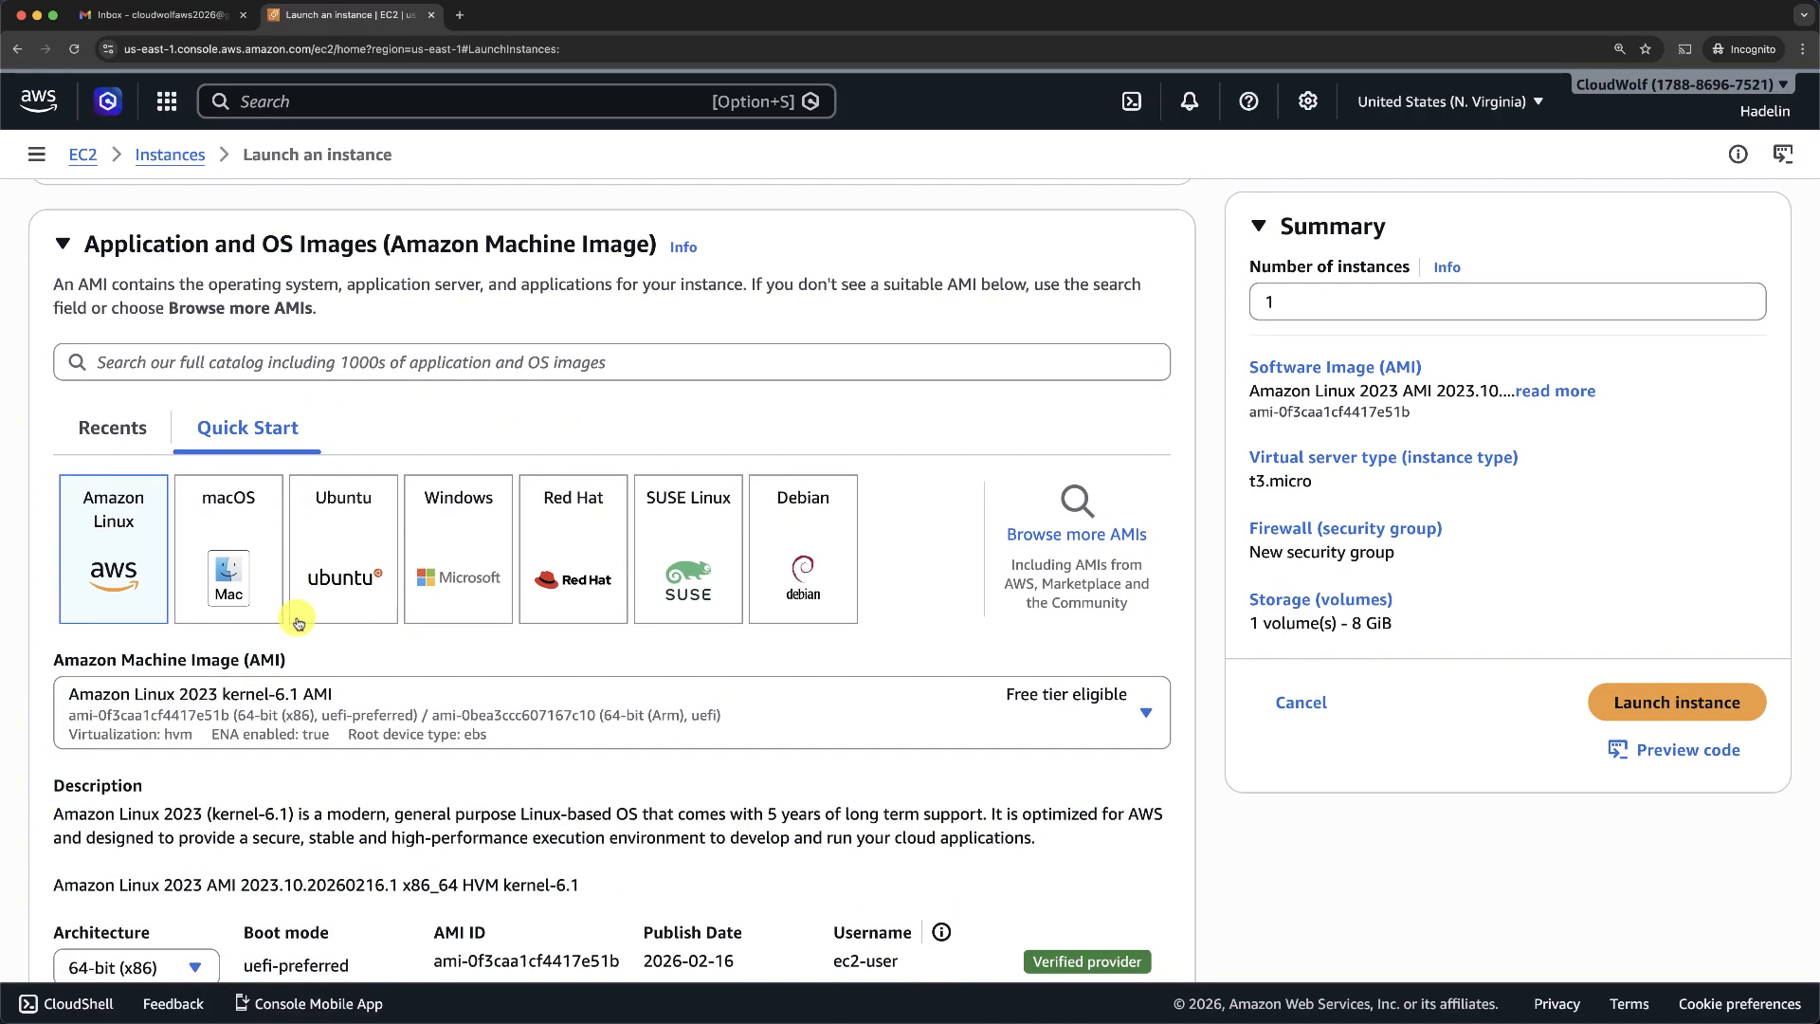
{"action": "scroll", "coordinate": [297, 621], "scroll_direction": "down", "scroll_amount": 1}
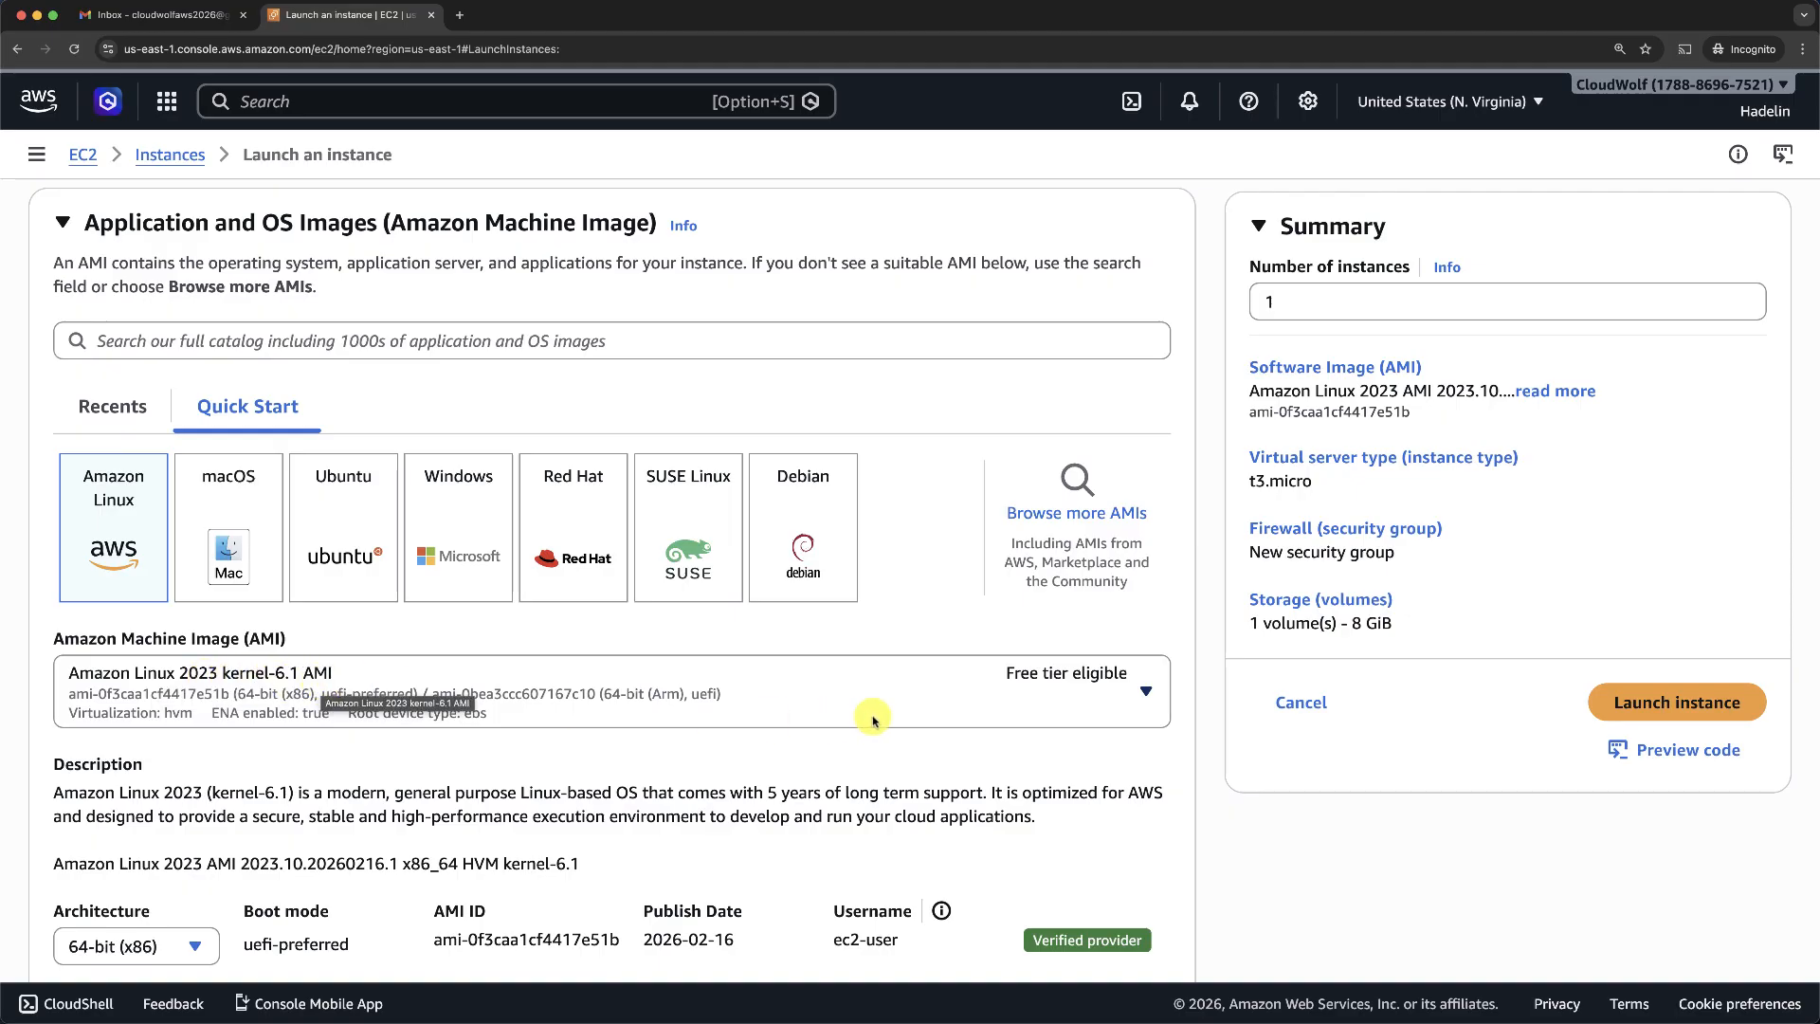
{"action": "left_click", "coordinate": [1106, 705]}
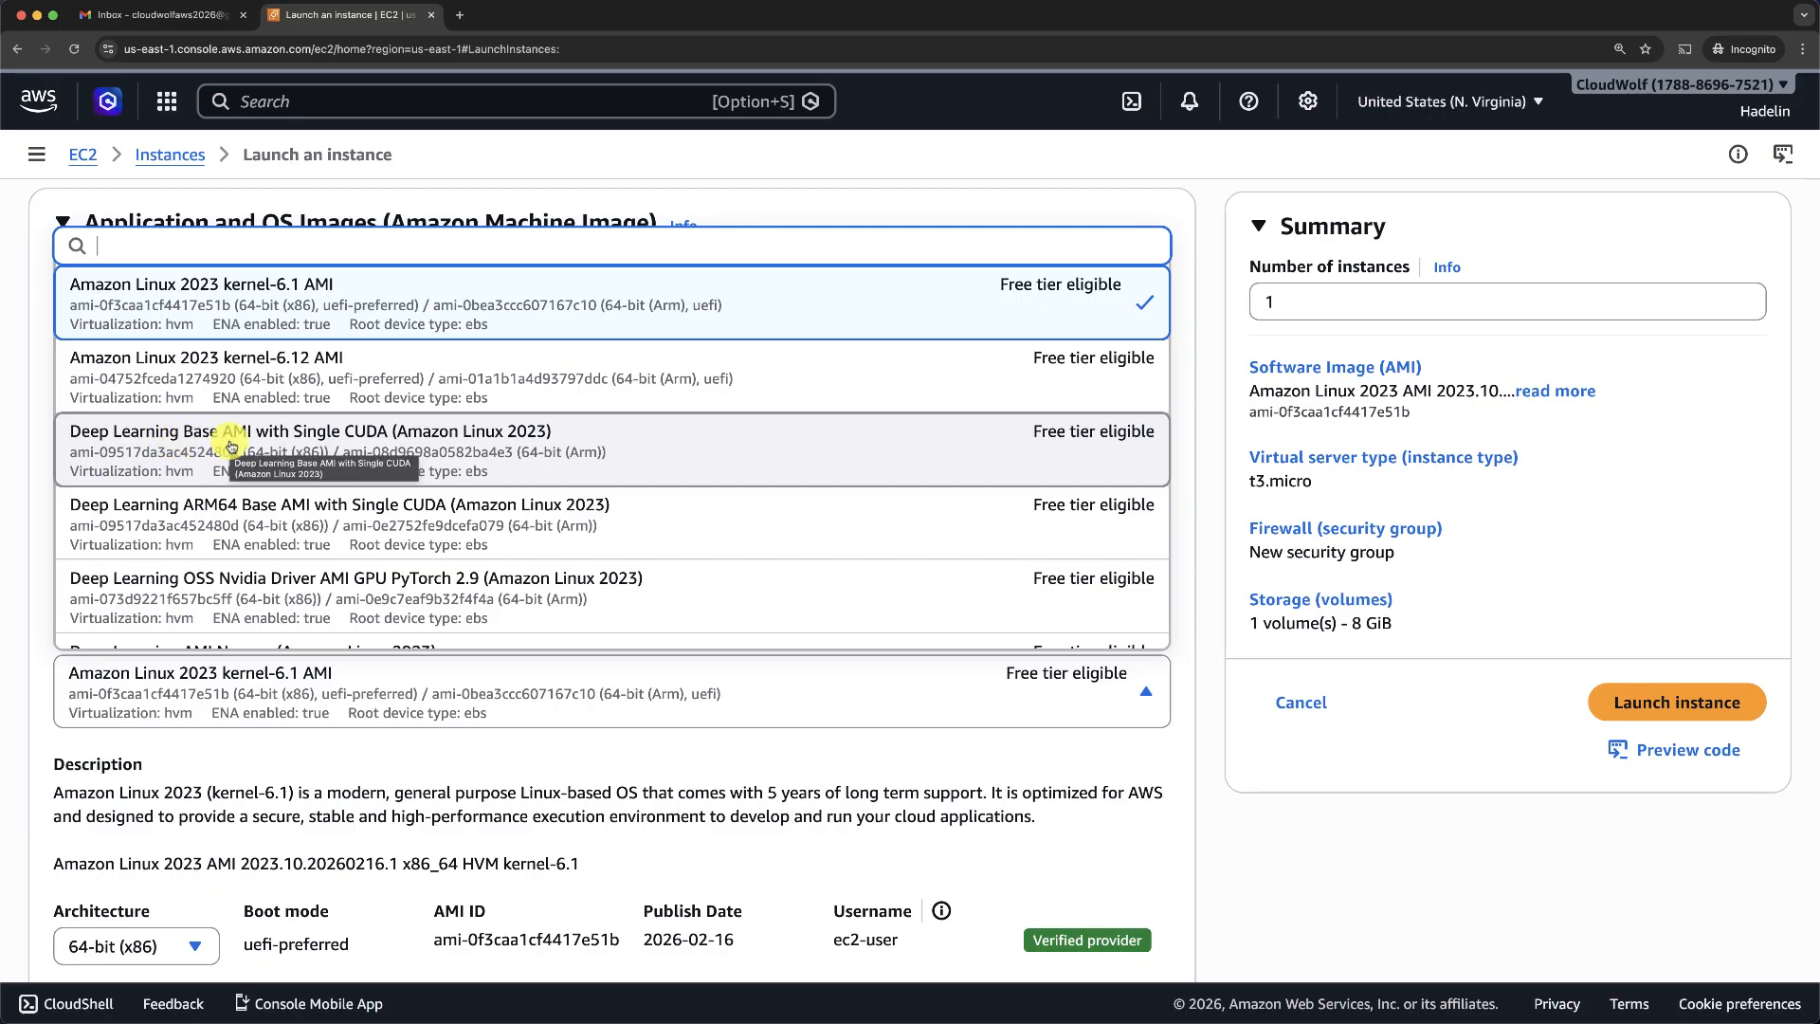
{"action": "scroll", "coordinate": [388, 570], "scroll_direction": "down", "scroll_amount": 3}
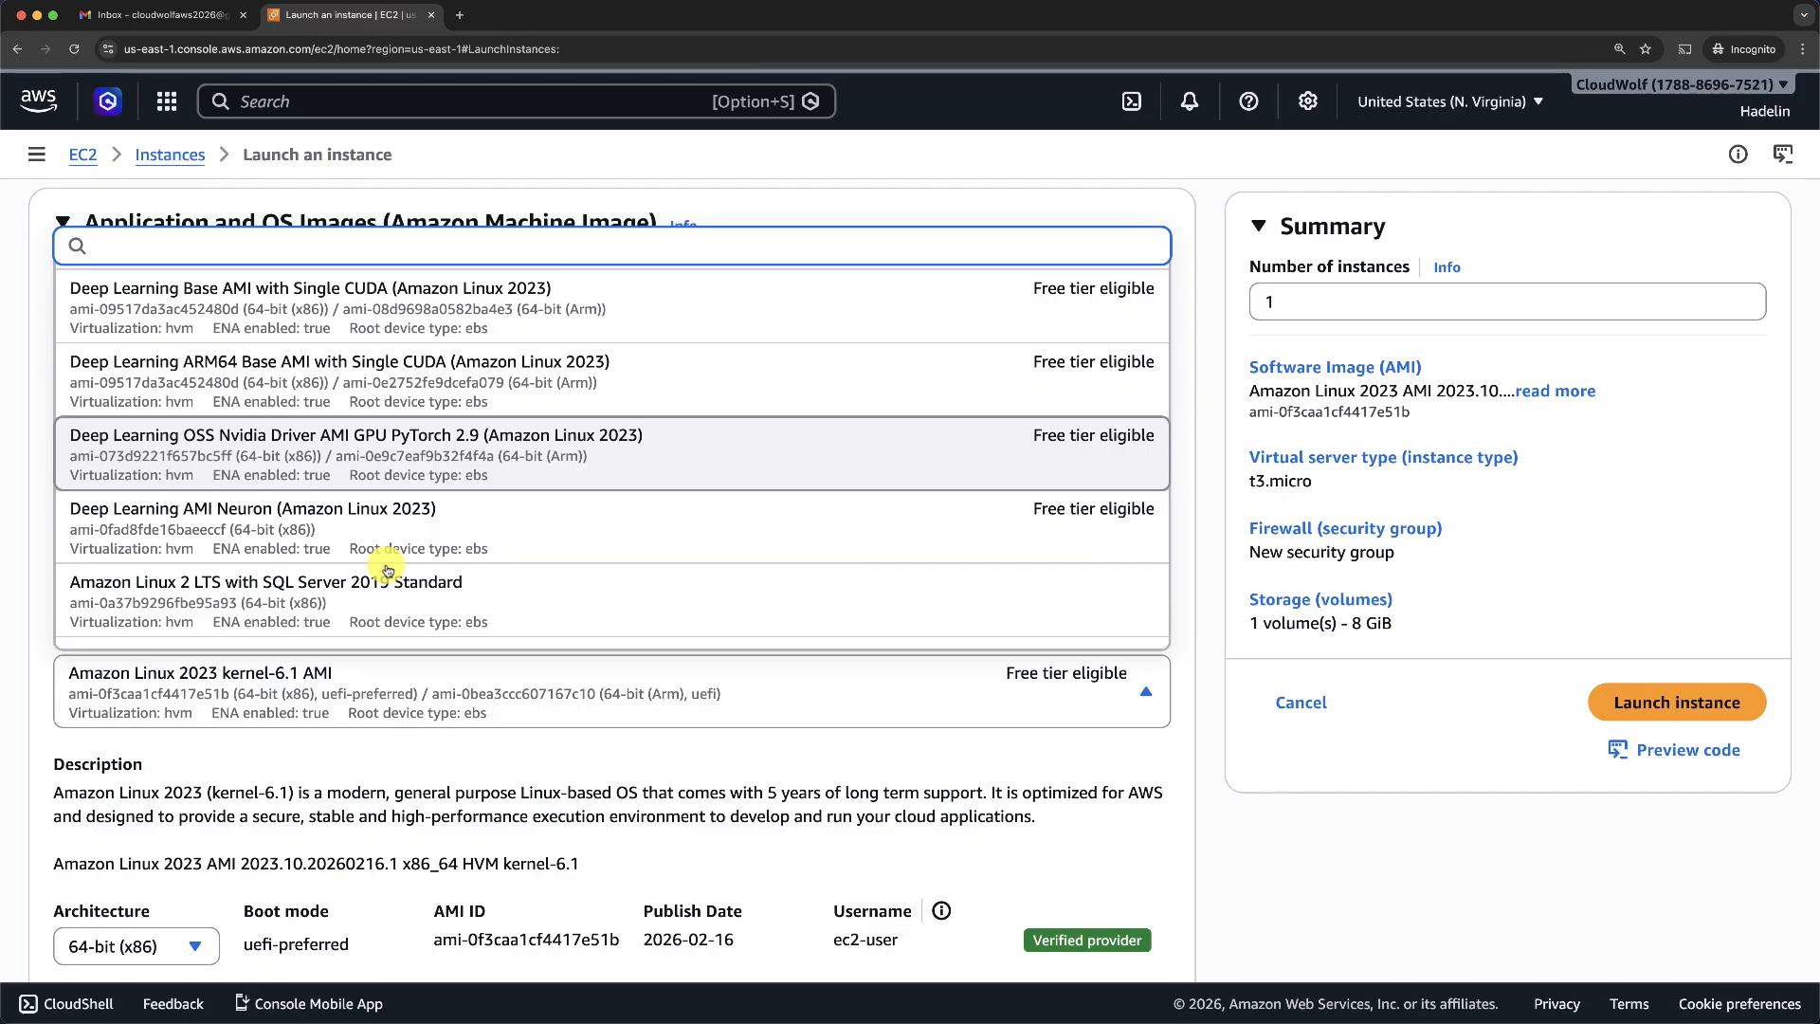
{"action": "scroll", "coordinate": [388, 570], "scroll_direction": "down", "scroll_amount": 1}
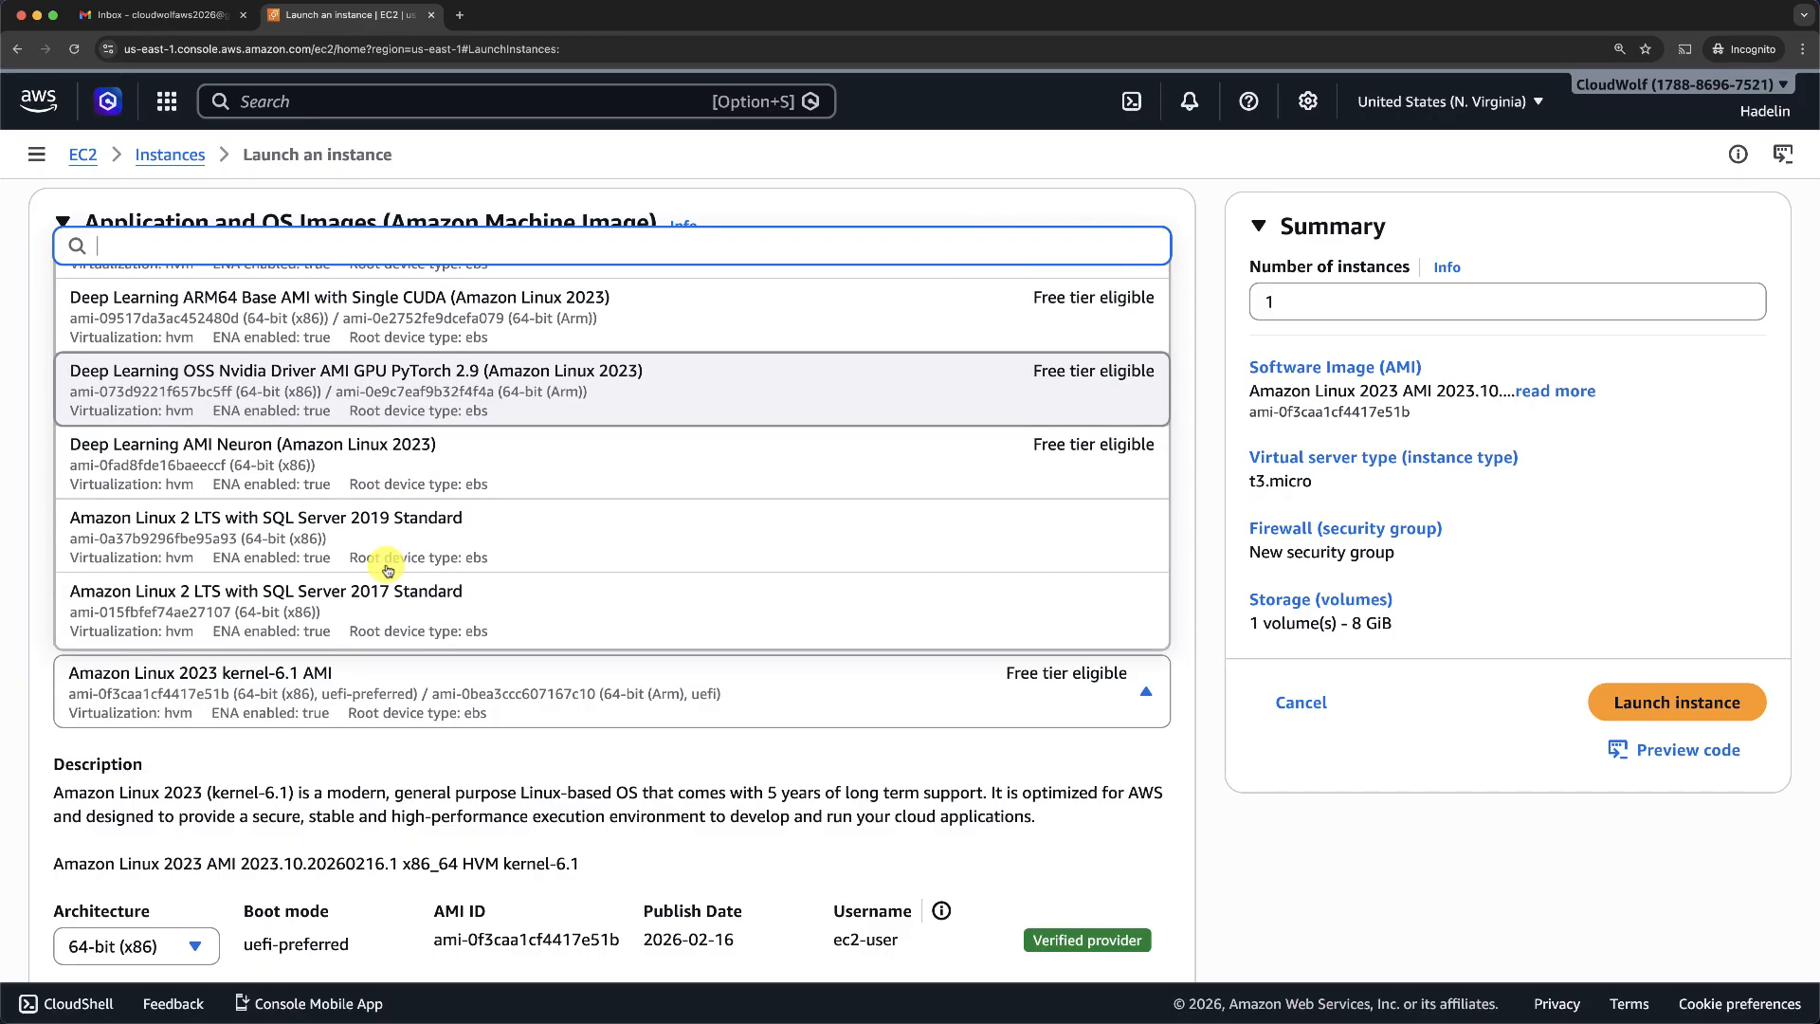
{"action": "left_click", "coordinate": [904, 751]}
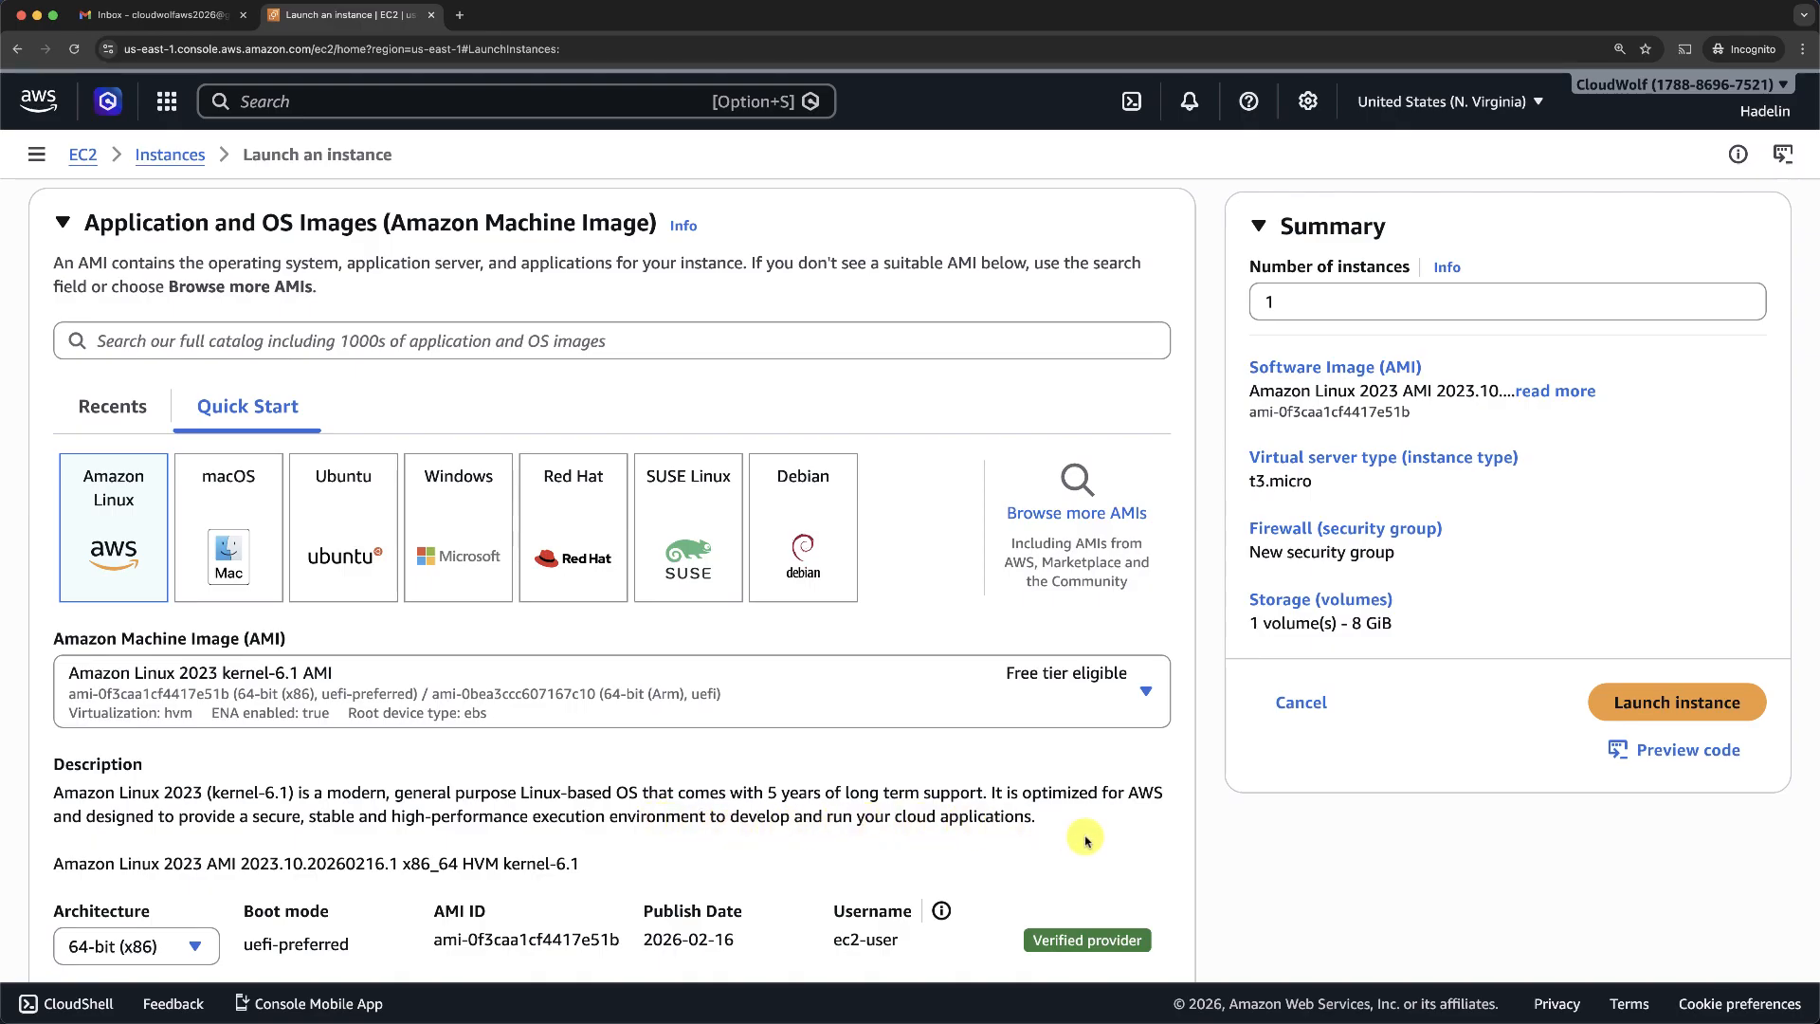
Browse the available instance types and choose the free-tier eligible t3.micro.
{"action": "scroll", "coordinate": [1085, 840], "scroll_direction": "down", "scroll_amount": 10}
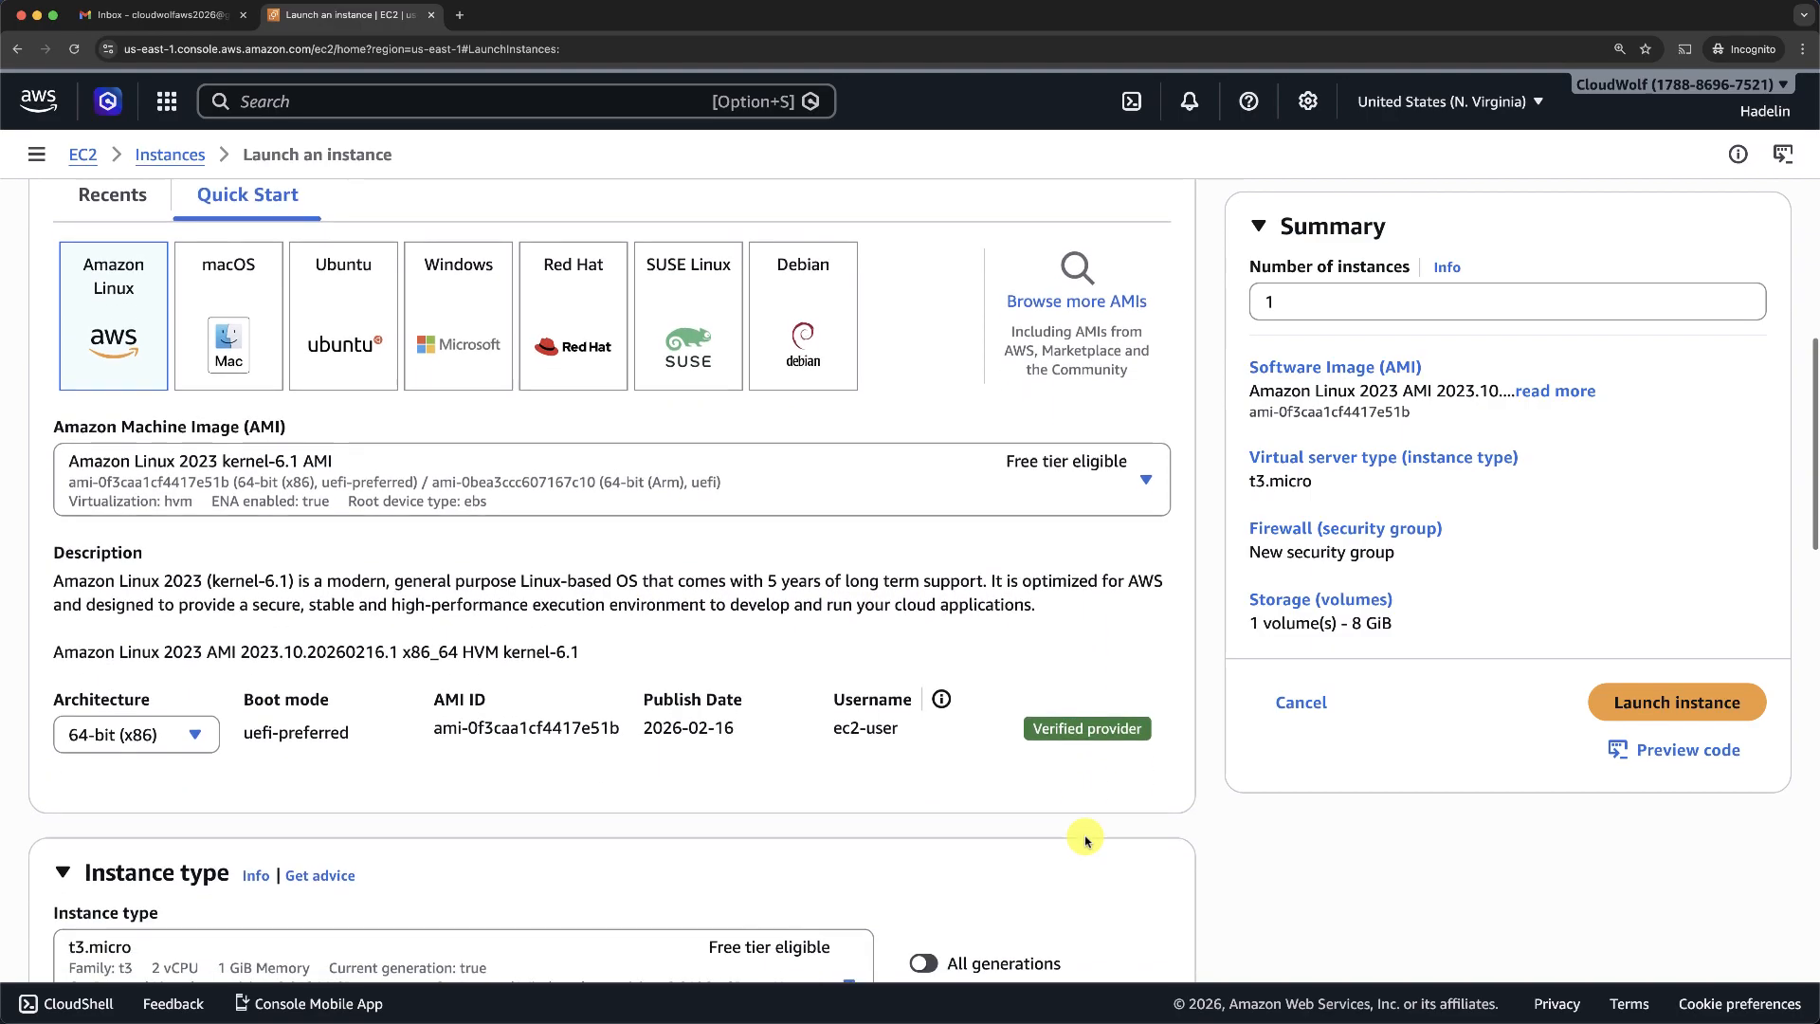
{"action": "scroll", "coordinate": [1086, 840], "scroll_direction": "down", "scroll_amount": 1}
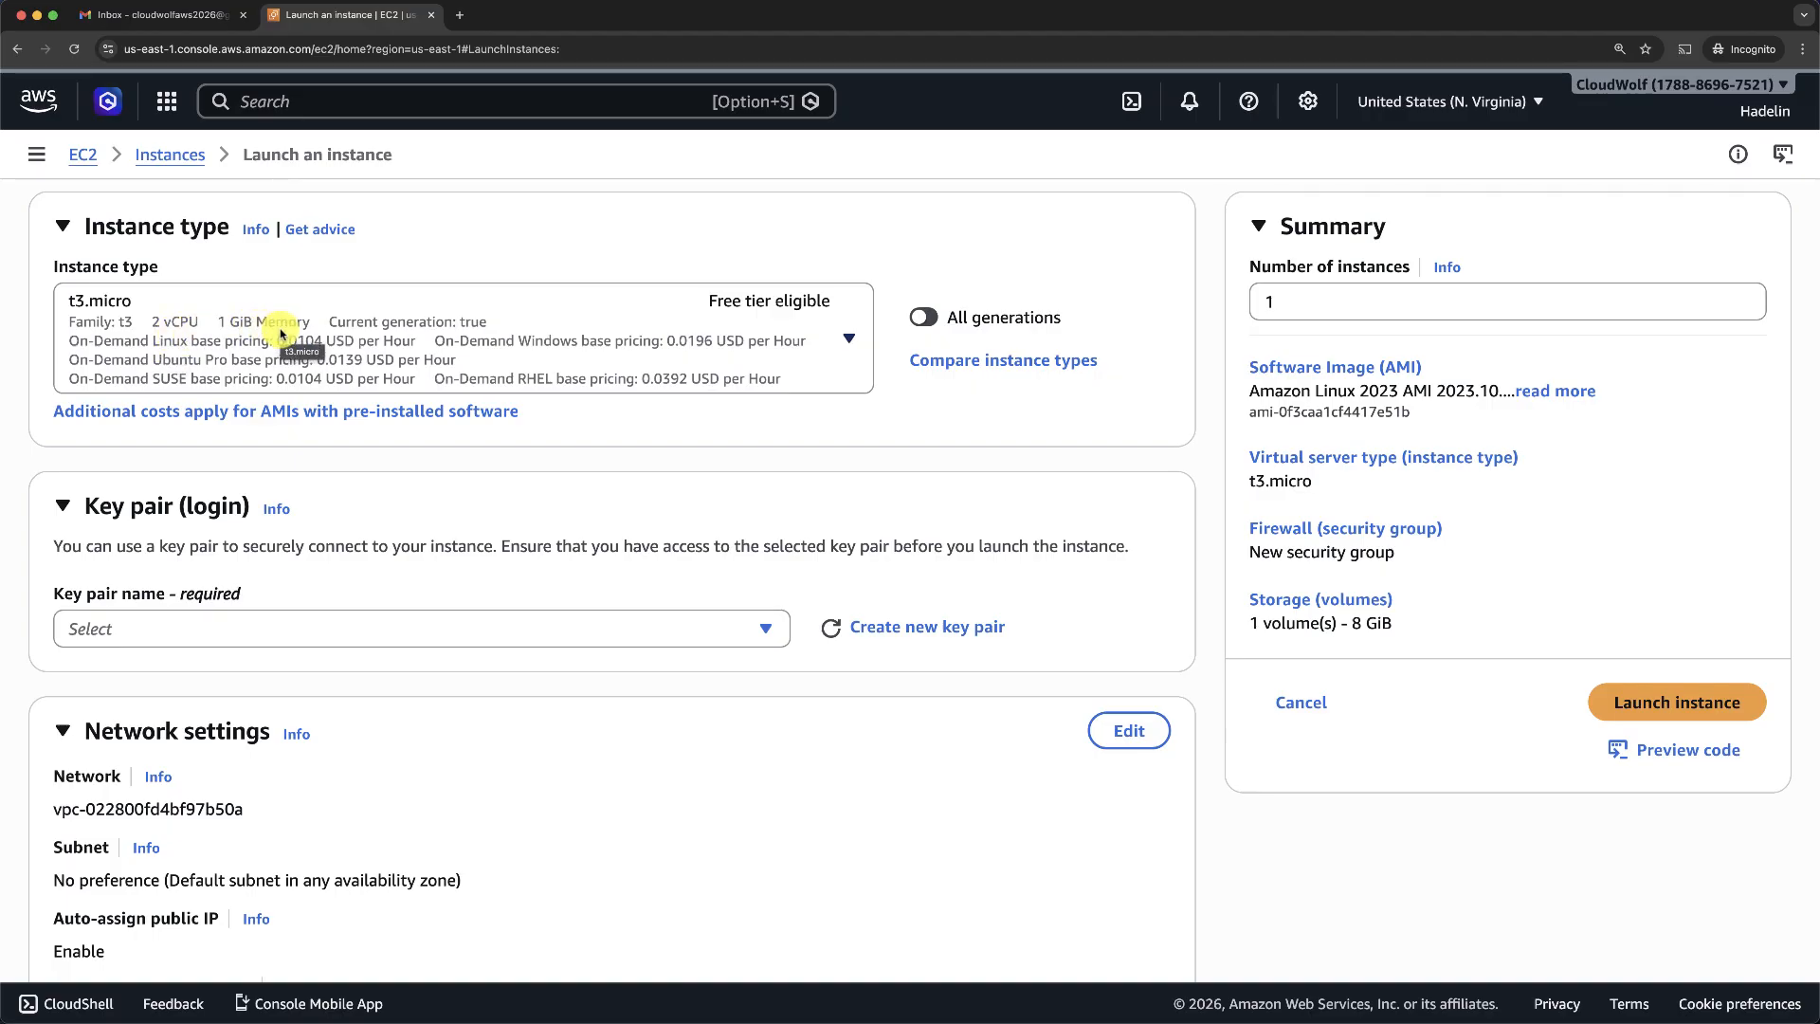
{"action": "left_click", "coordinate": [848, 345]}
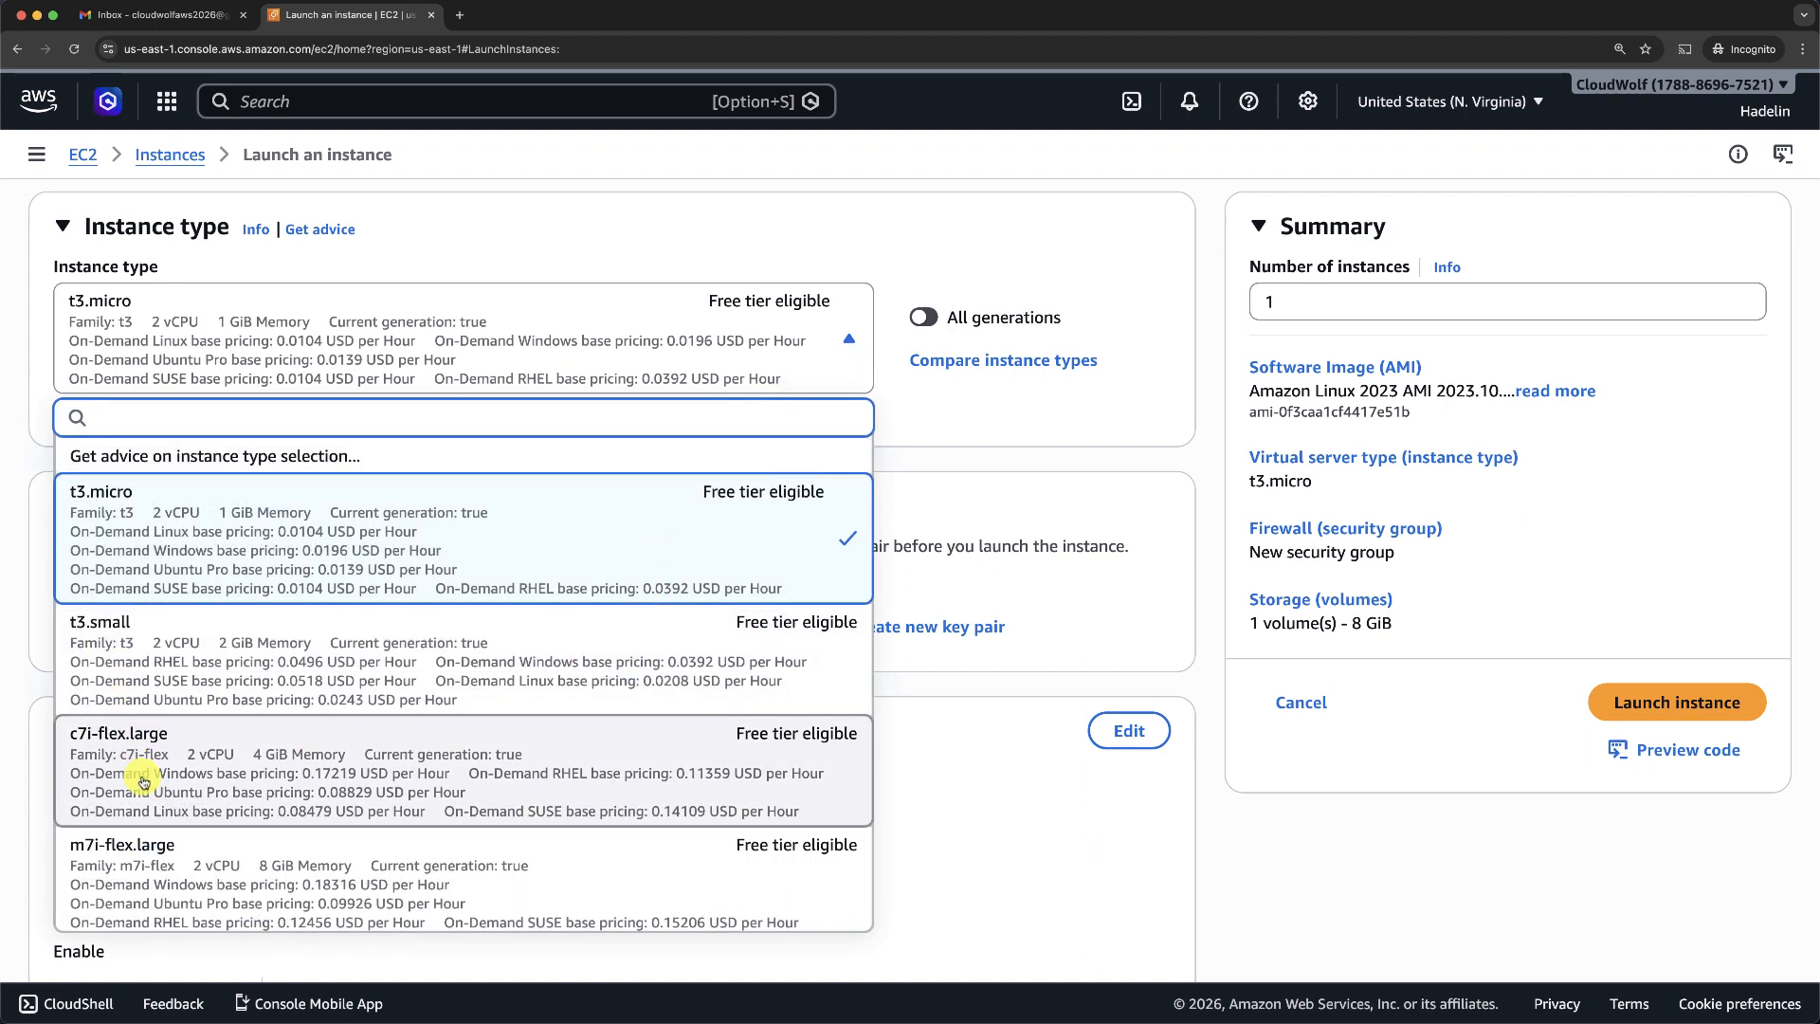
{"action": "scroll", "coordinate": [143, 781], "scroll_direction": "down", "scroll_amount": 3}
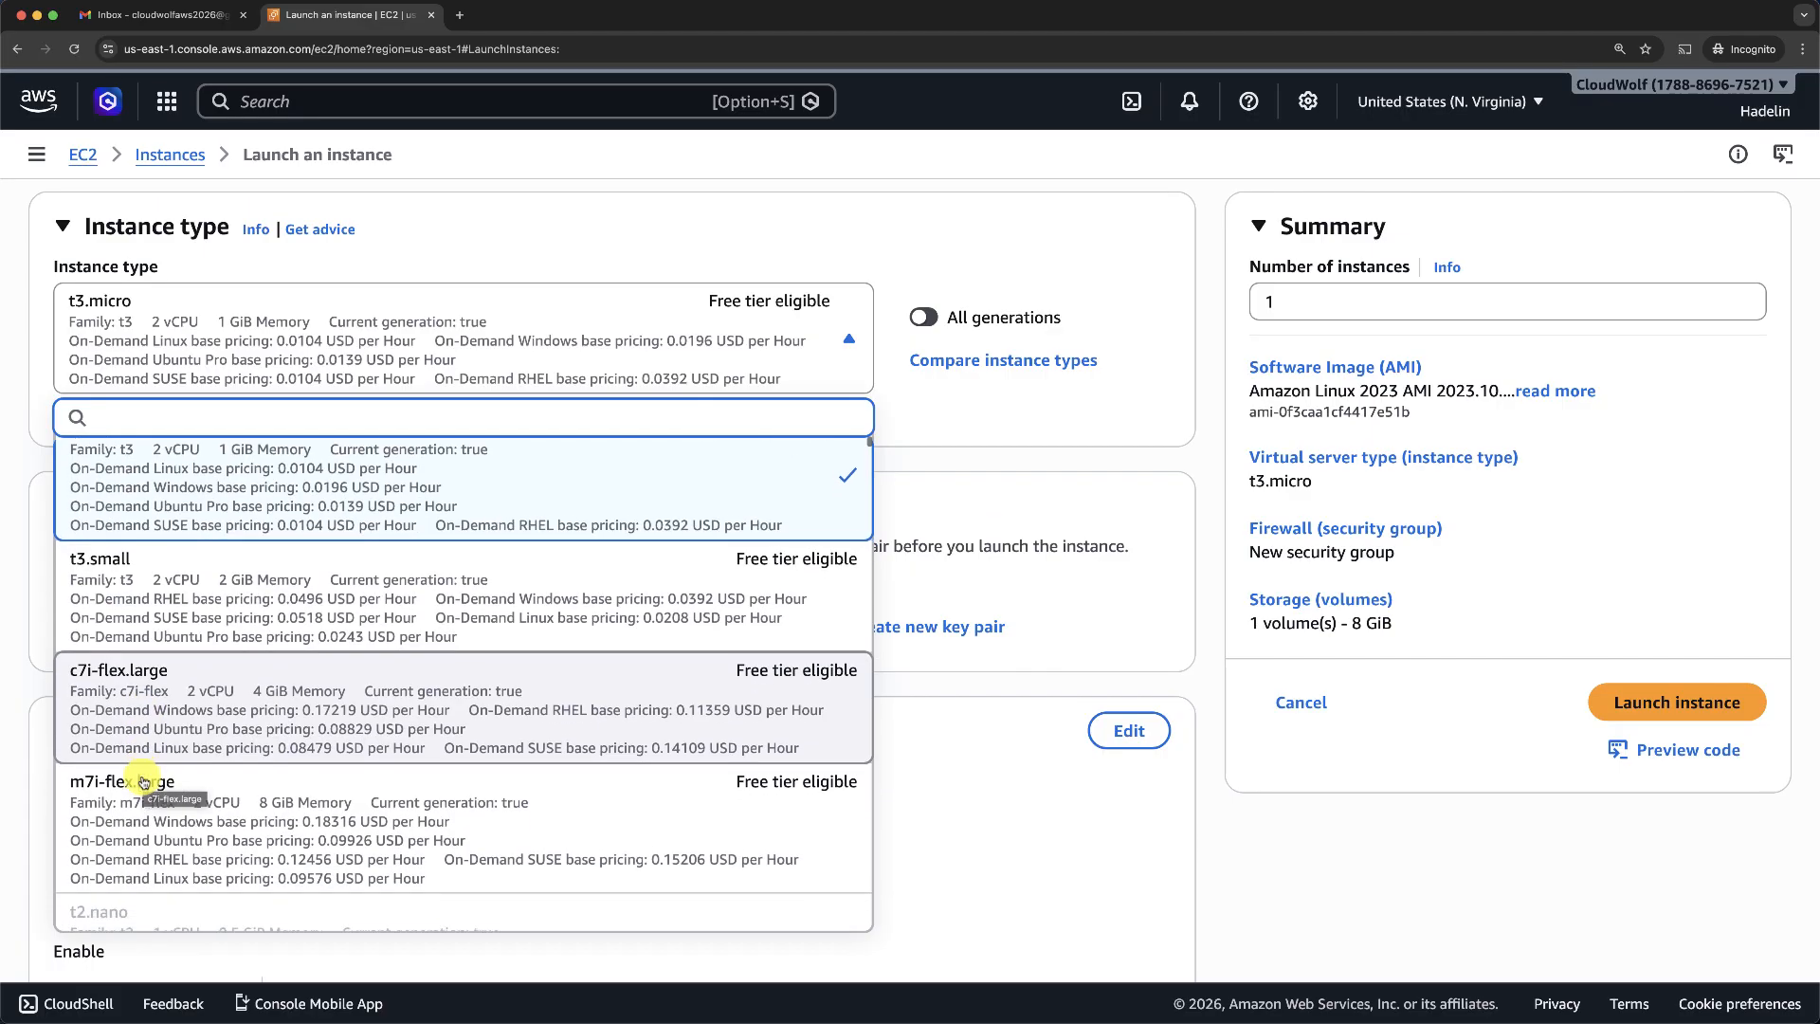
{"action": "scroll", "coordinate": [144, 781], "scroll_direction": "down", "scroll_amount": 10}
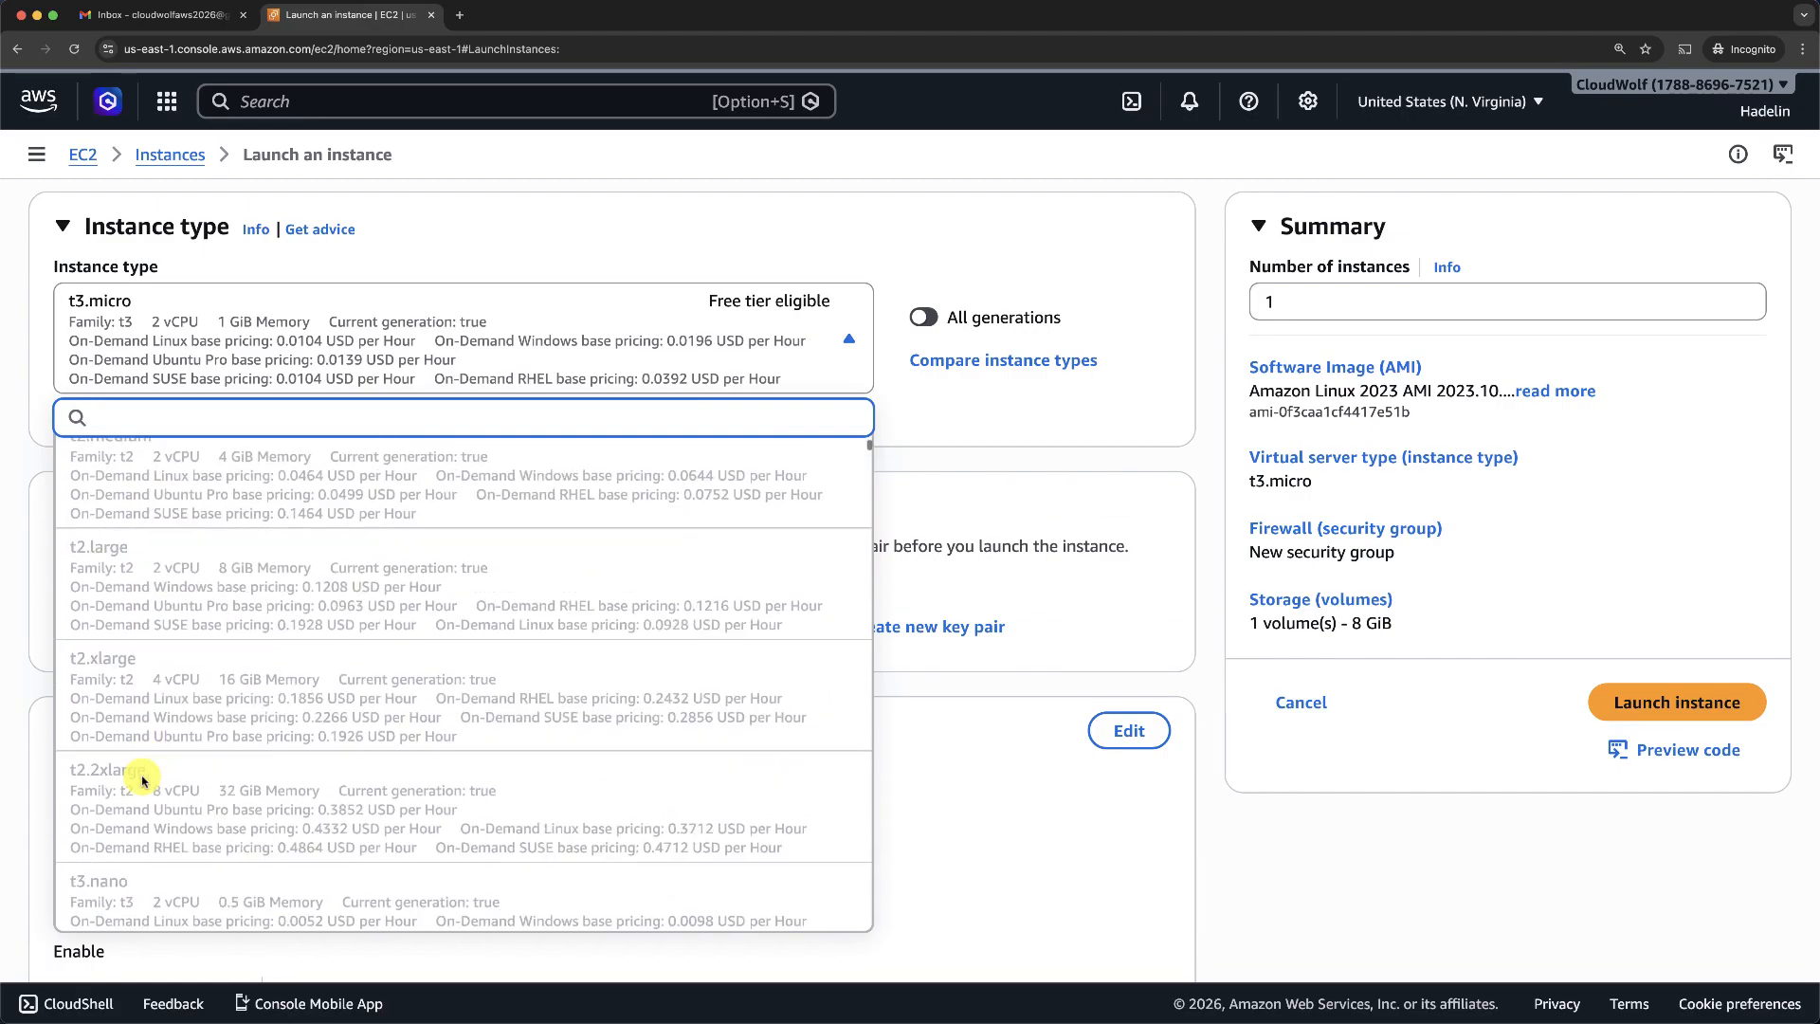
{"action": "scroll", "coordinate": [145, 781], "scroll_direction": "up", "scroll_amount": 15}
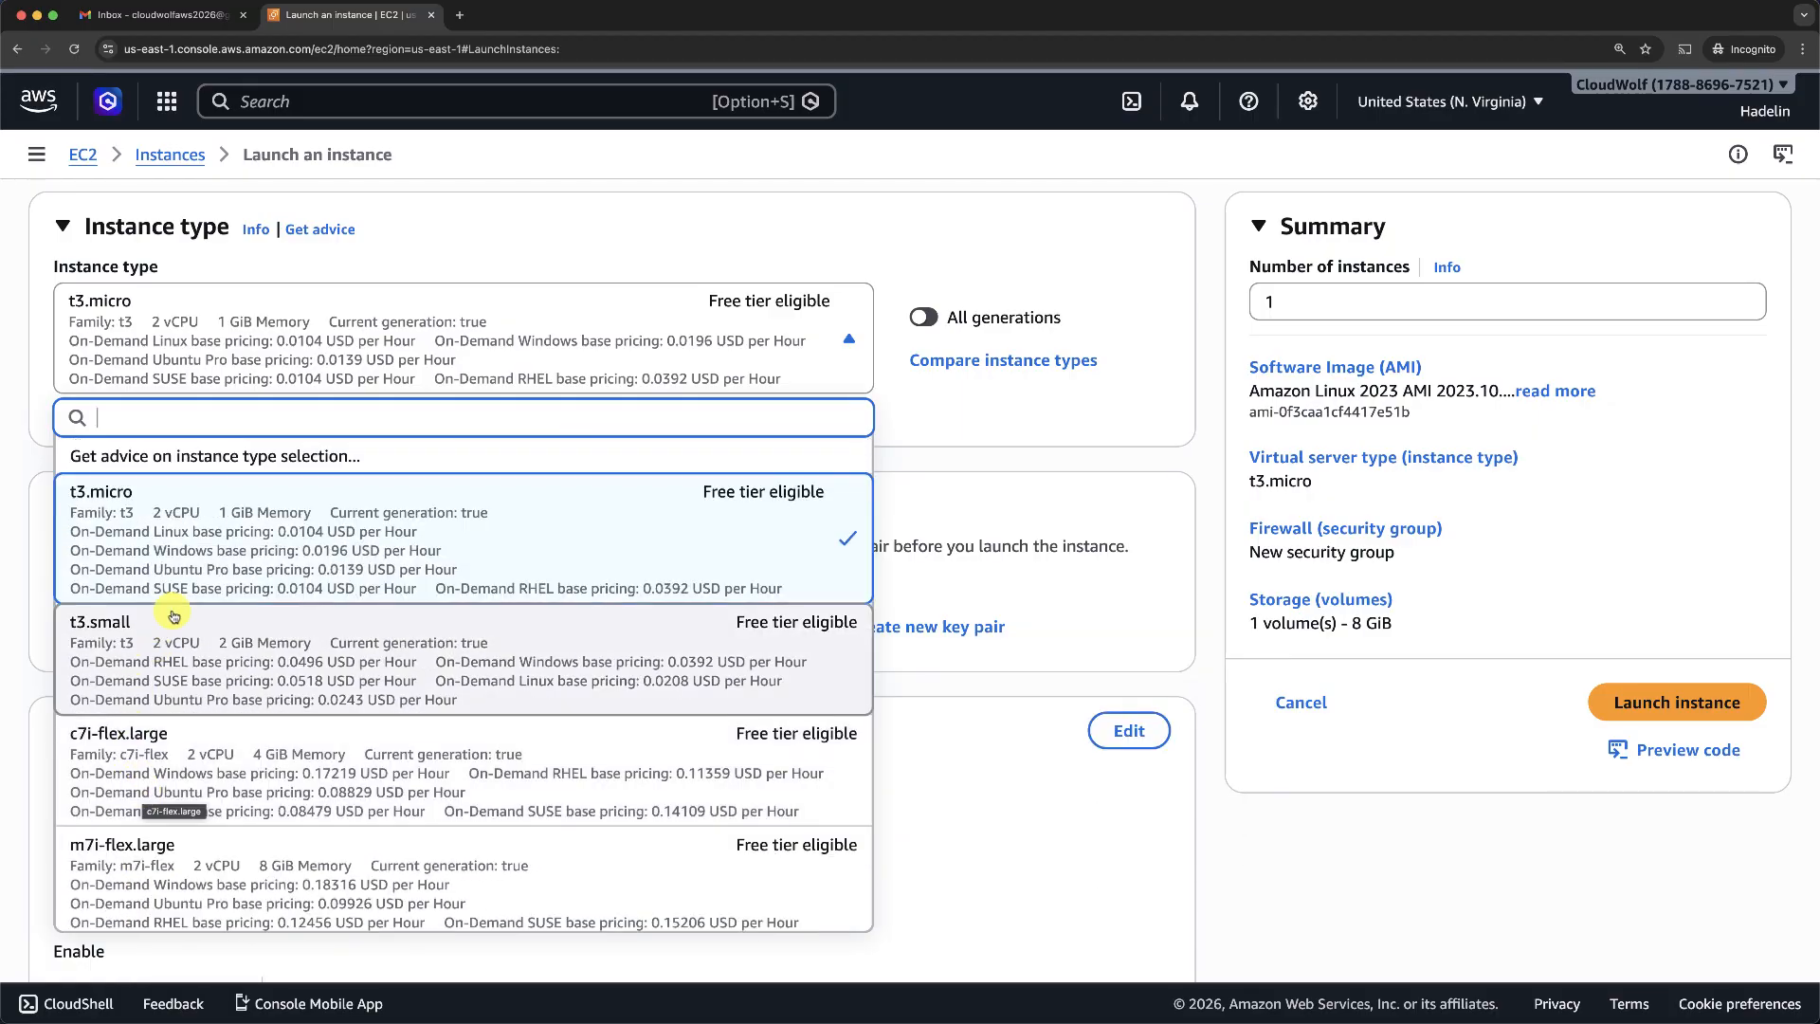
{"action": "left_click", "coordinate": [213, 538]}
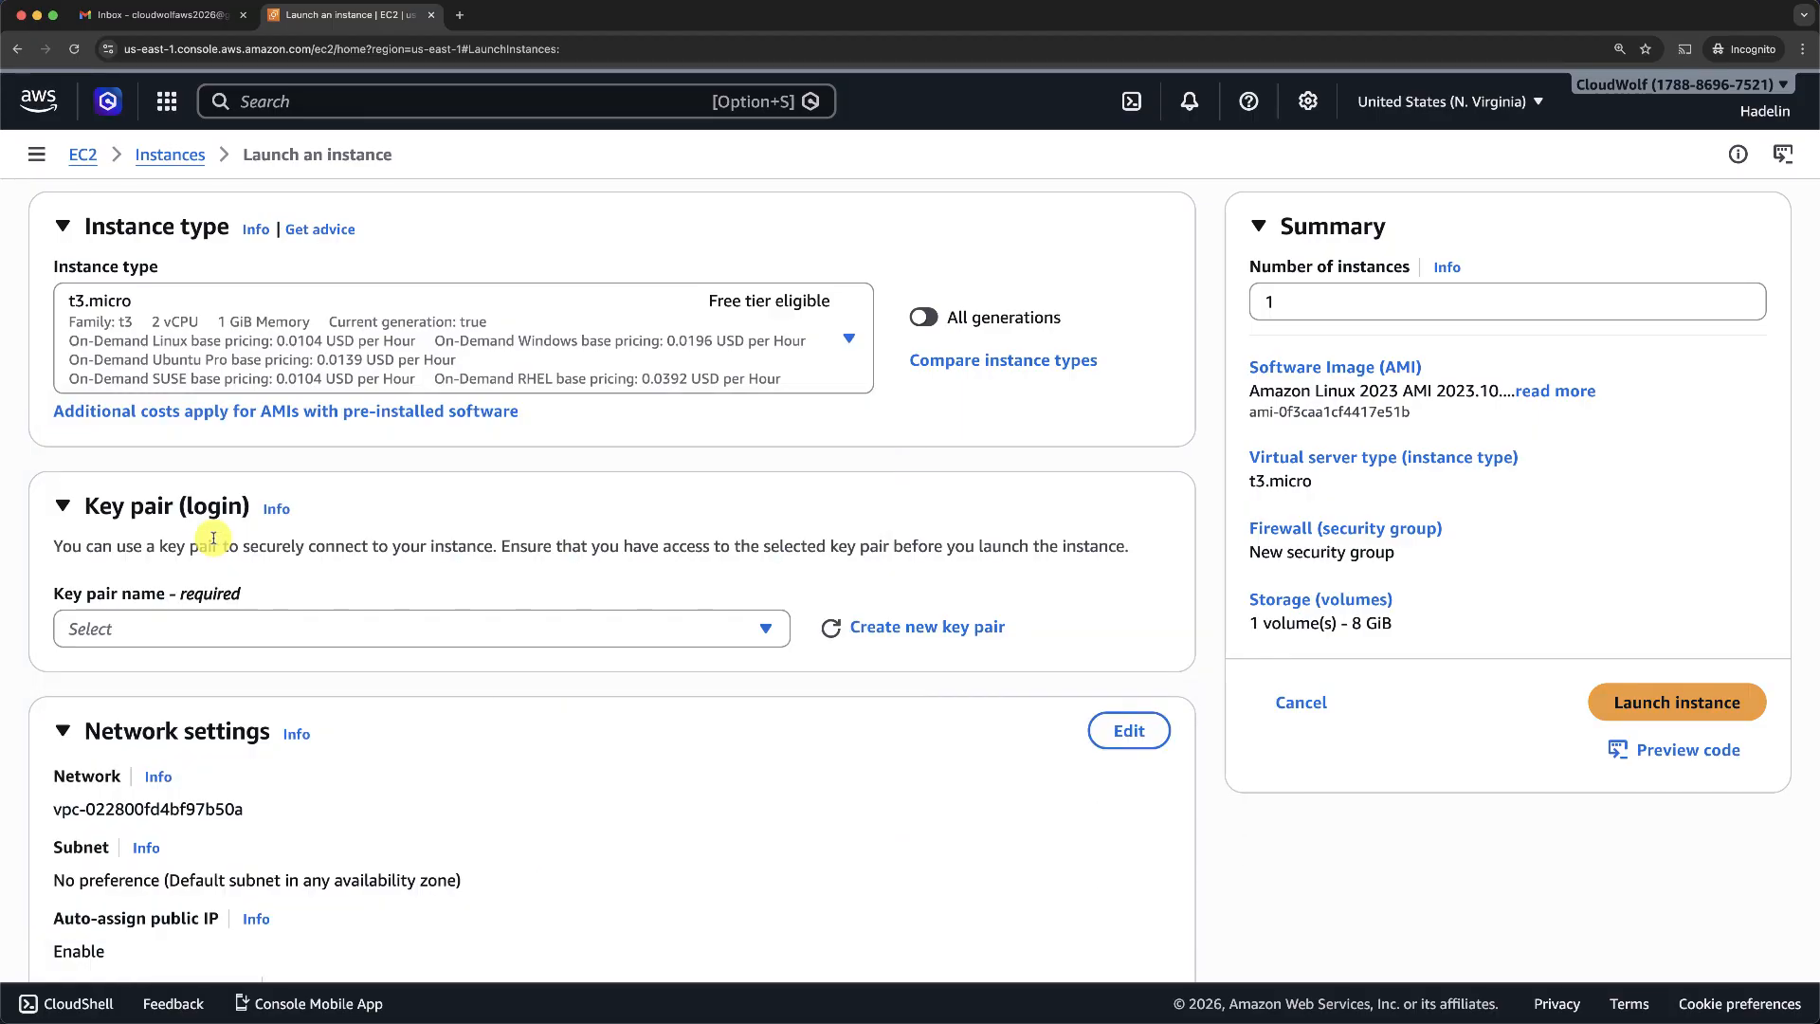
Choose to proceed without a key pair and launch the instance with the default network and storage settings.
{"action": "left_click", "coordinate": [174, 630]}
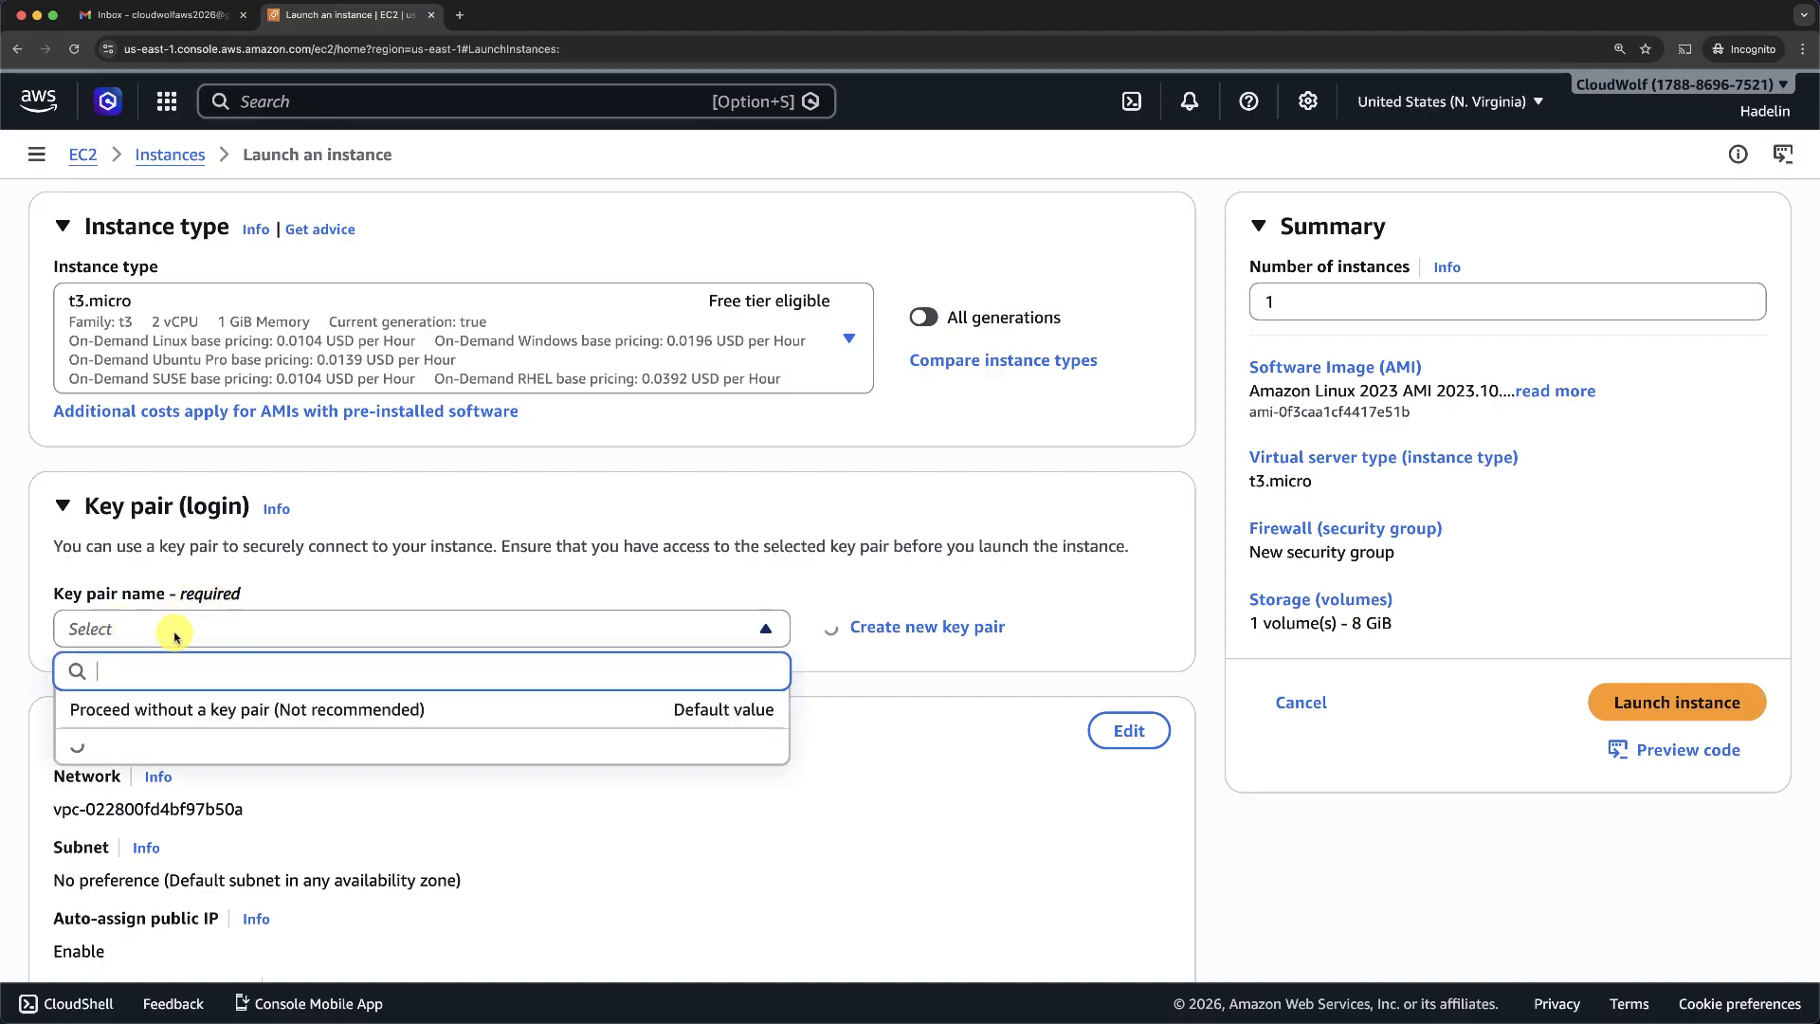
{"action": "left_click", "coordinate": [144, 704]}
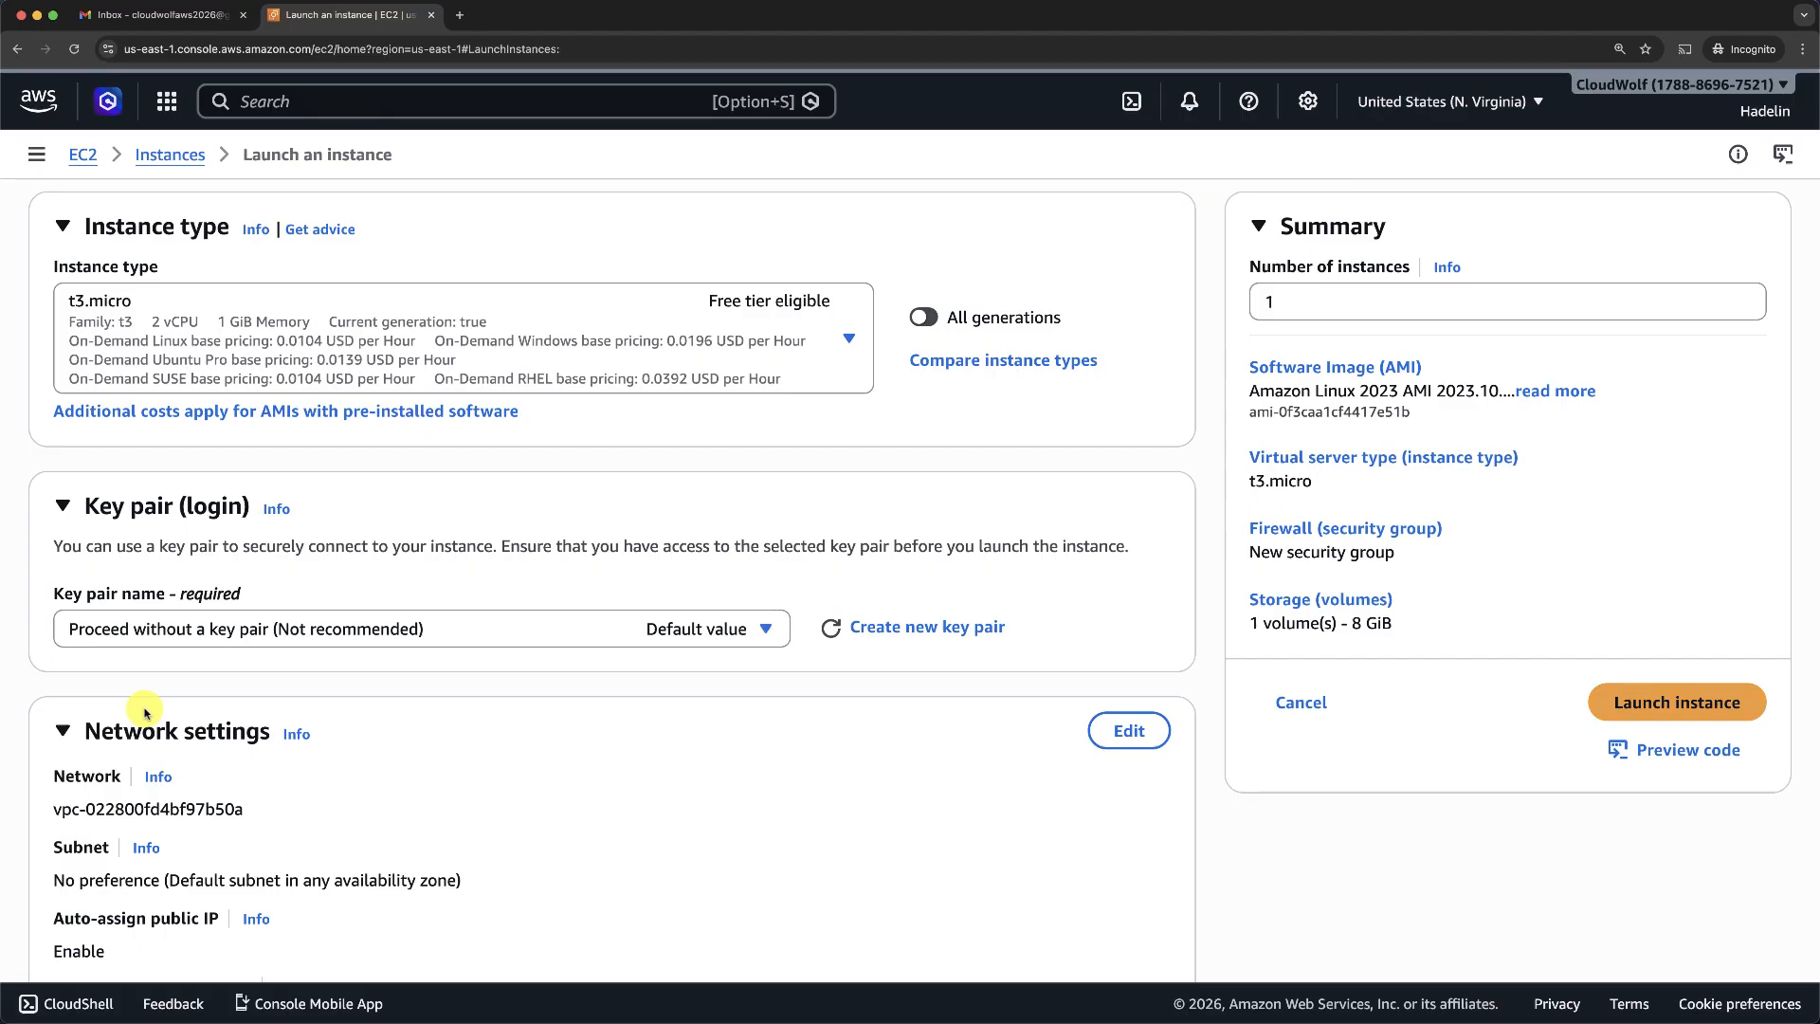
{"action": "scroll", "coordinate": [145, 711], "scroll_direction": "down", "scroll_amount": 5}
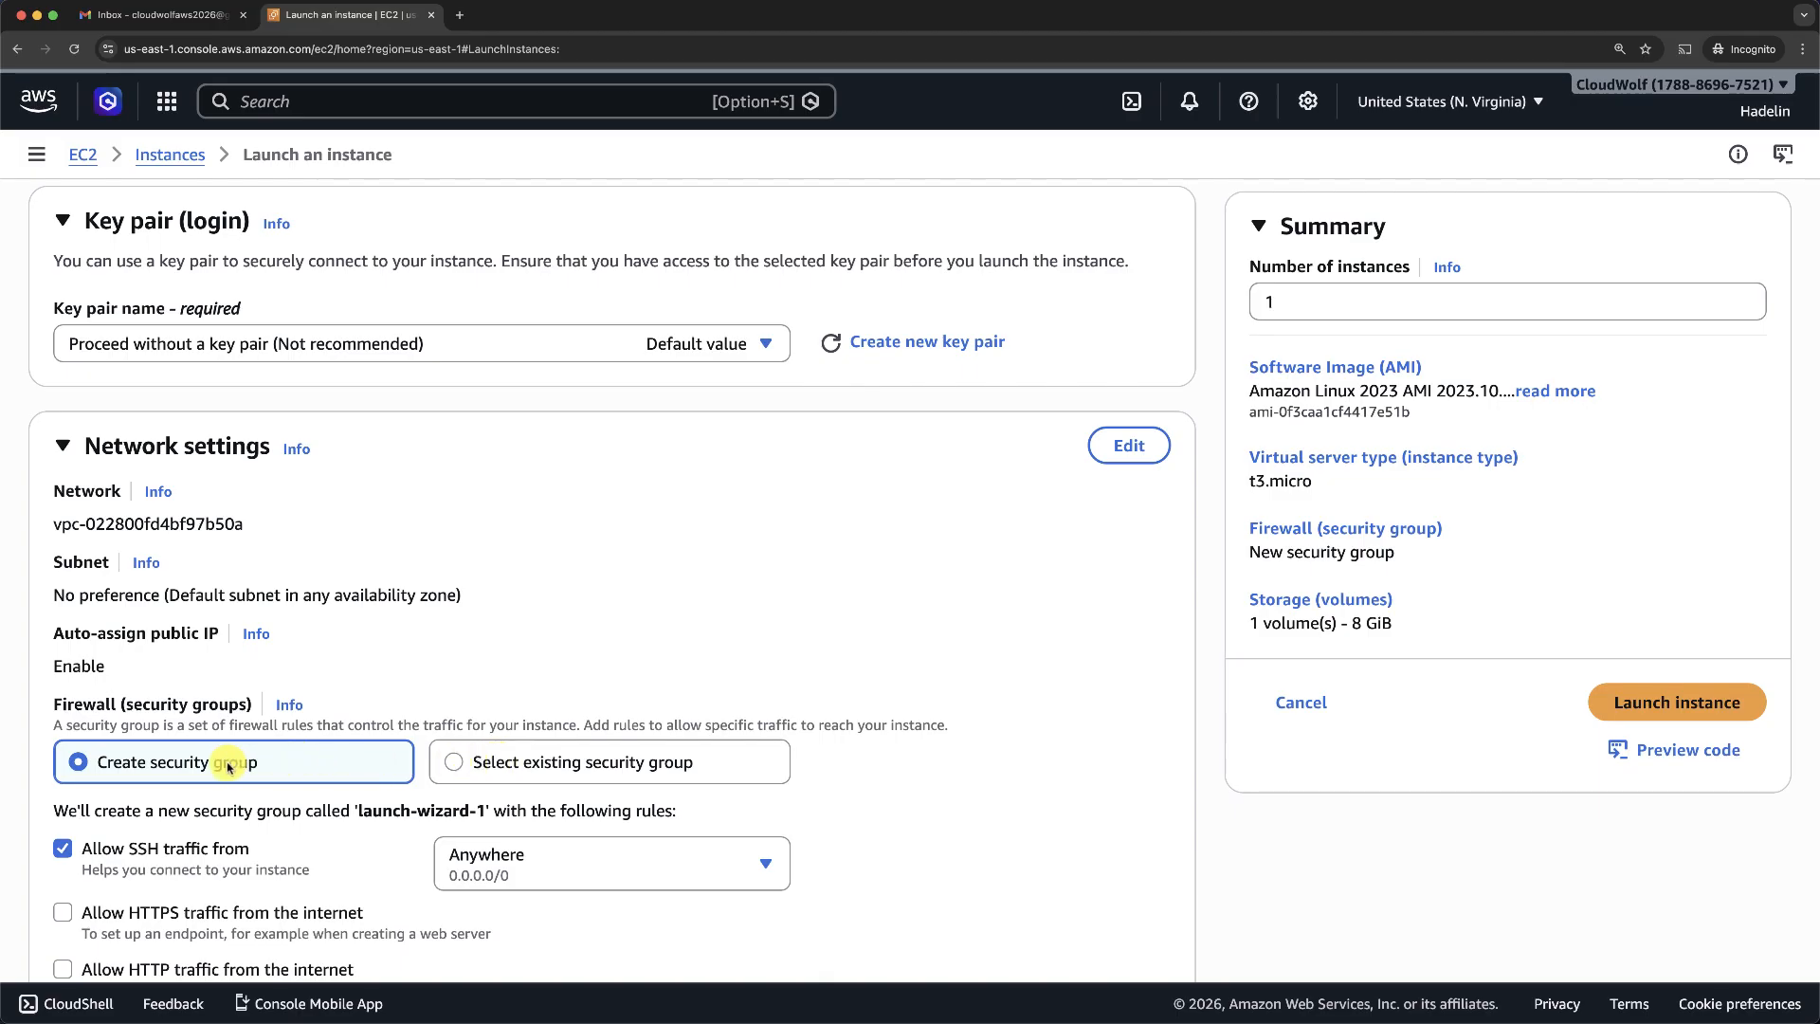
{"action": "scroll", "coordinate": [227, 766], "scroll_direction": "down", "scroll_amount": 5}
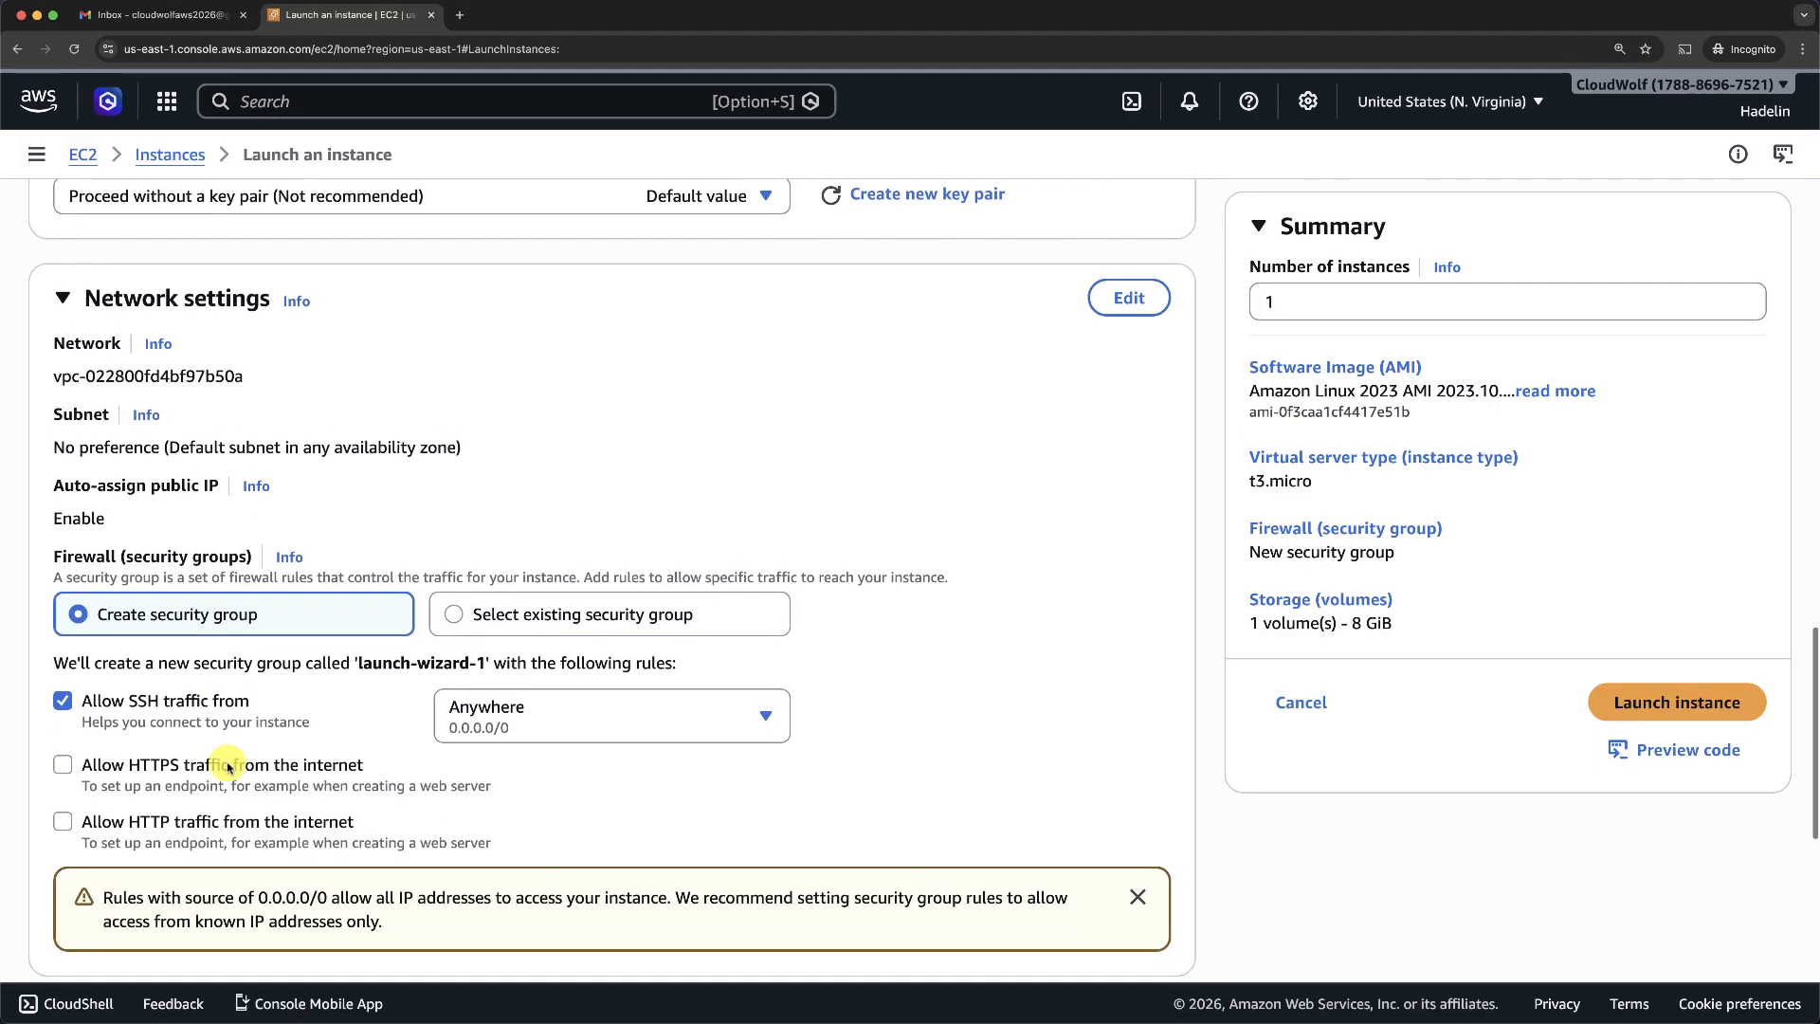
{"action": "scroll", "coordinate": [228, 766], "scroll_direction": "down", "scroll_amount": 5}
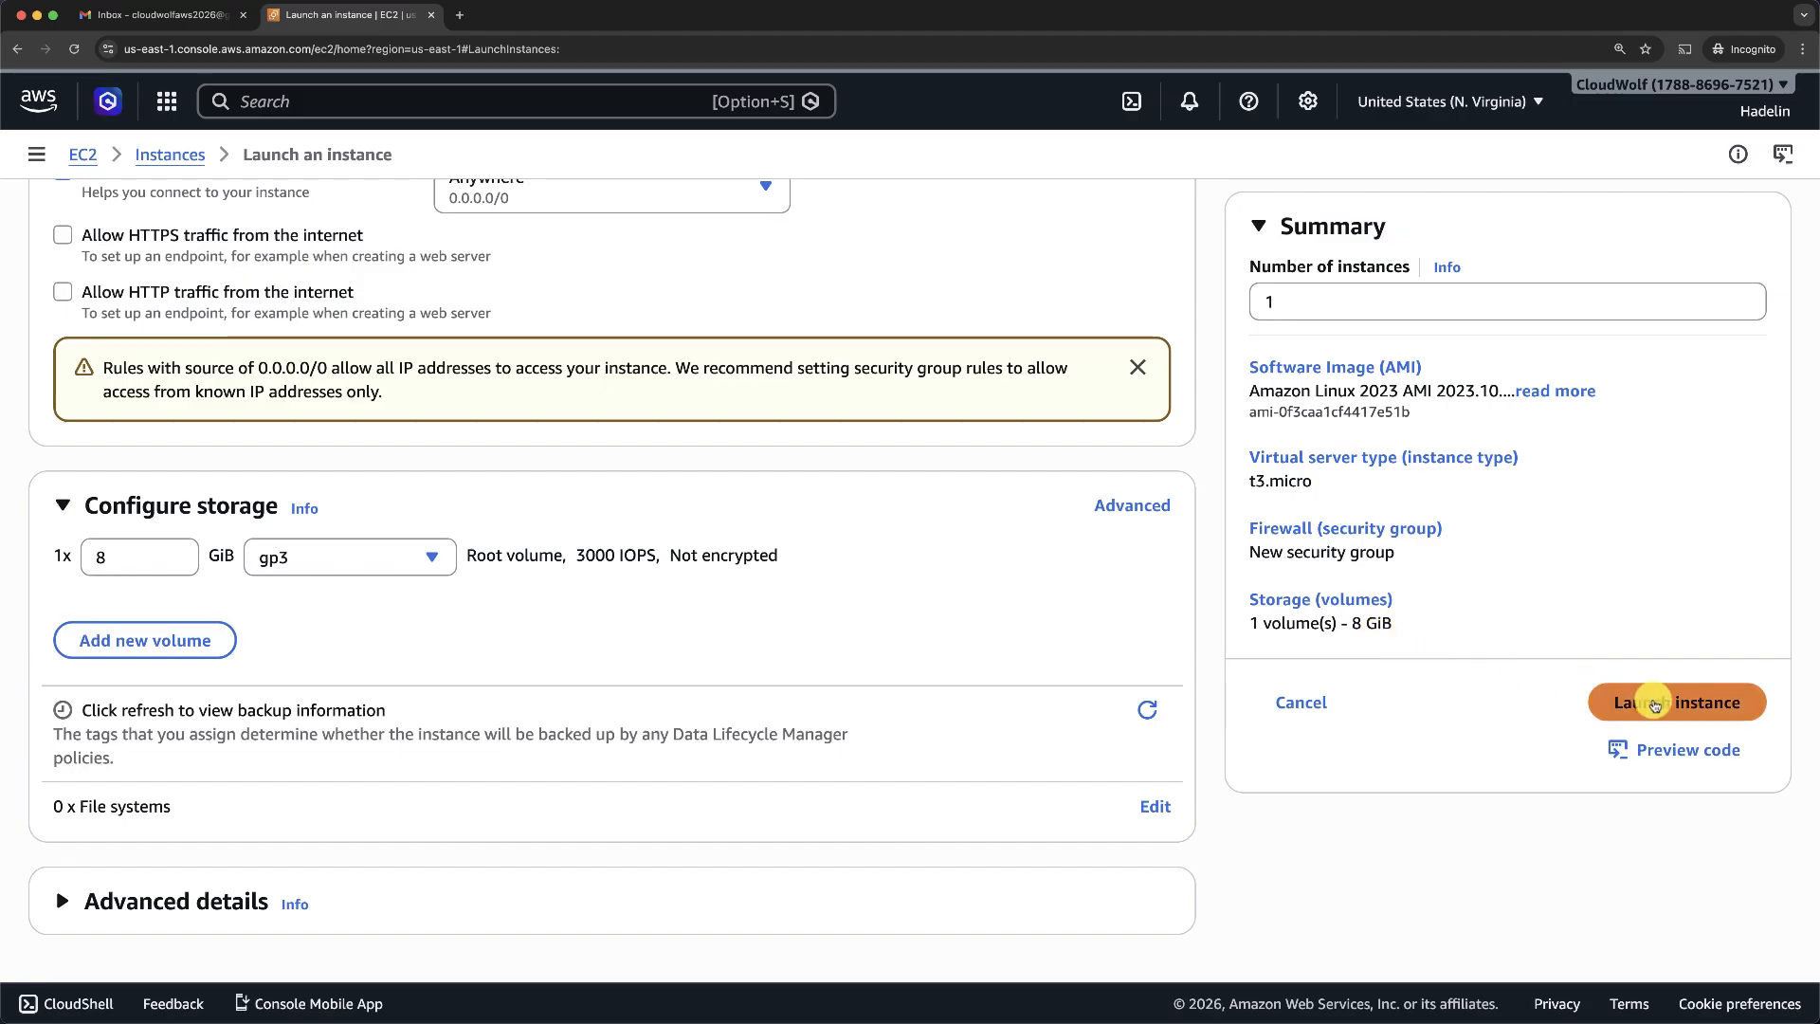
{"action": "left_click", "coordinate": [1654, 705]}
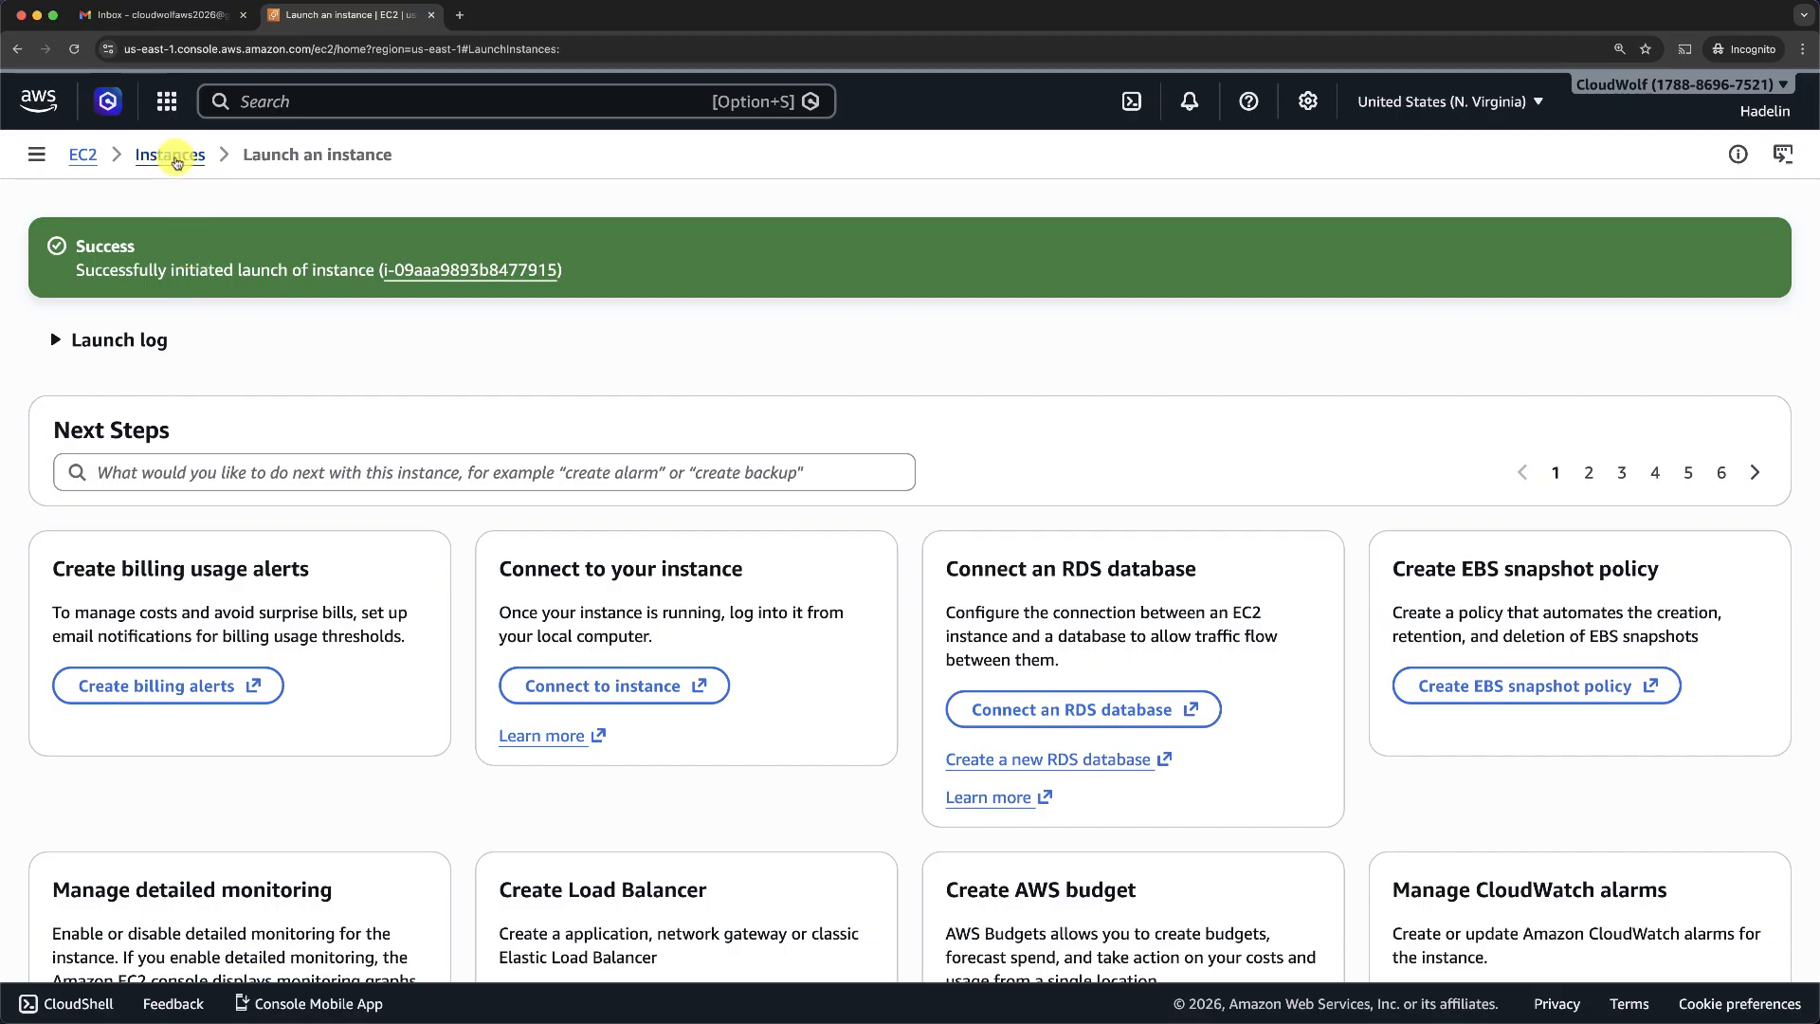
Open the instances list, select My EC2 Instance and stop it without skipping the OS shutdown.
{"action": "left_click", "coordinate": [172, 157]}
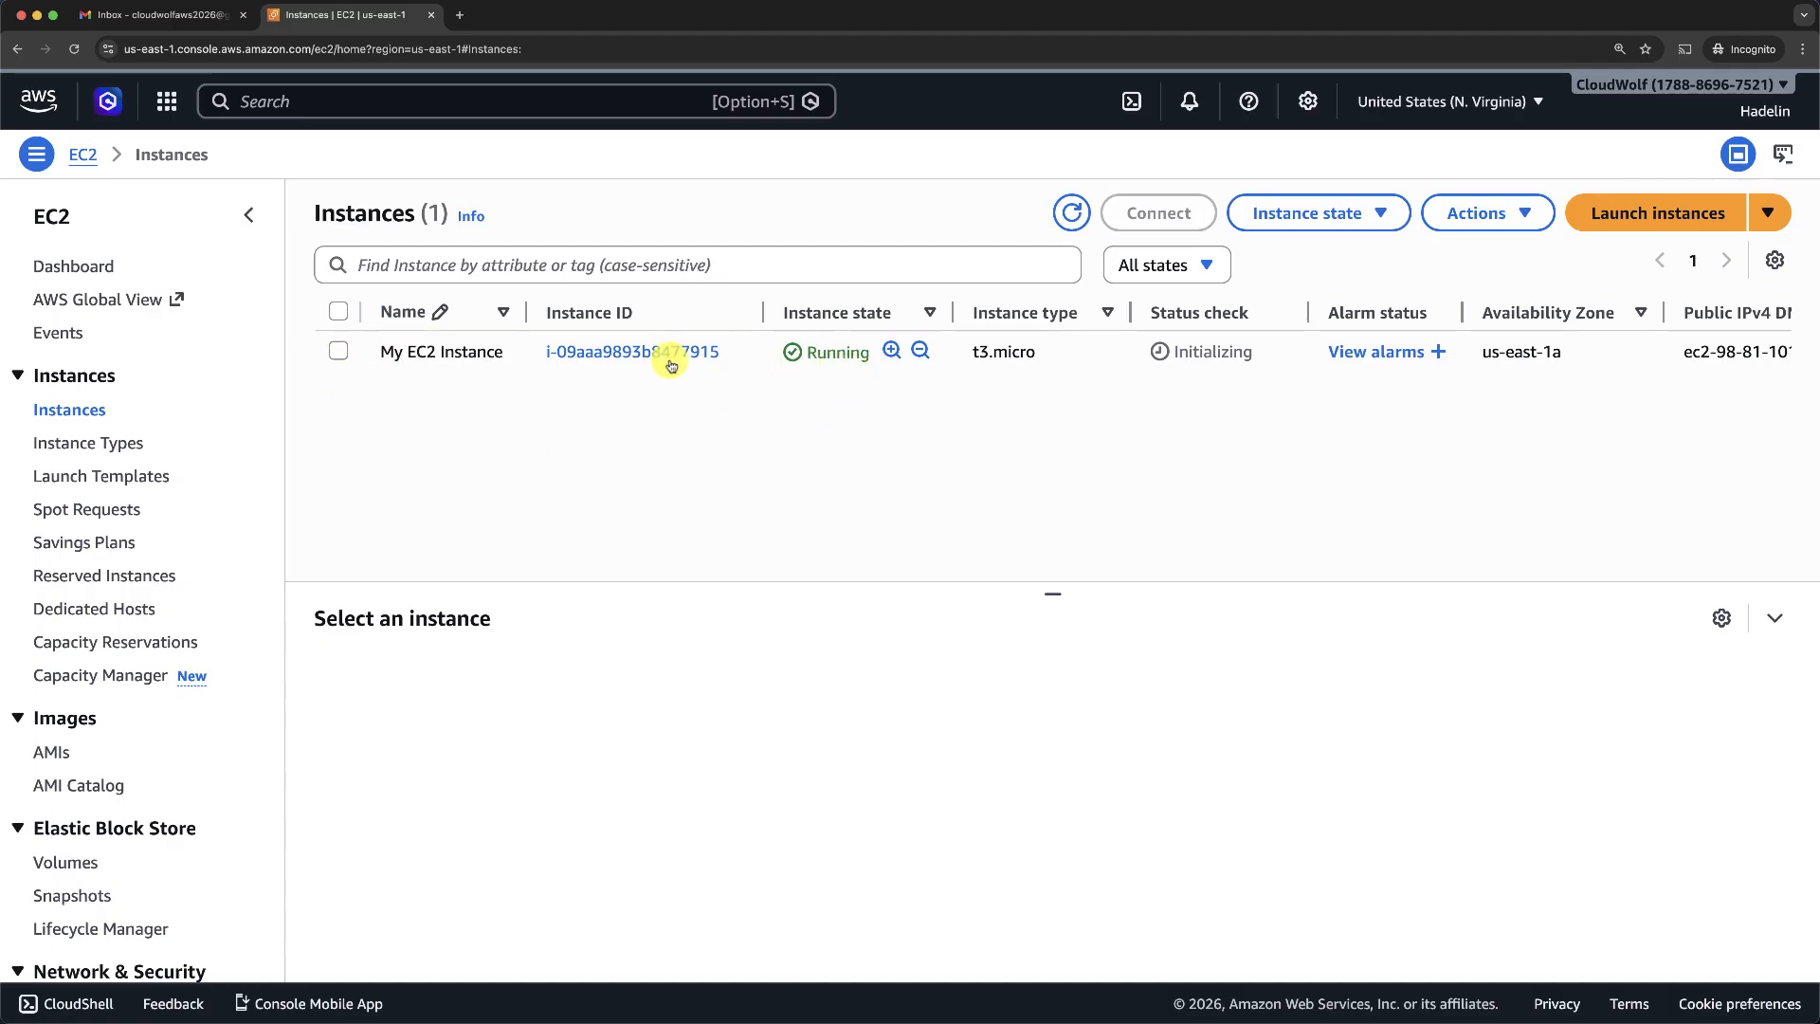
{"action": "left_click", "coordinate": [338, 353]}
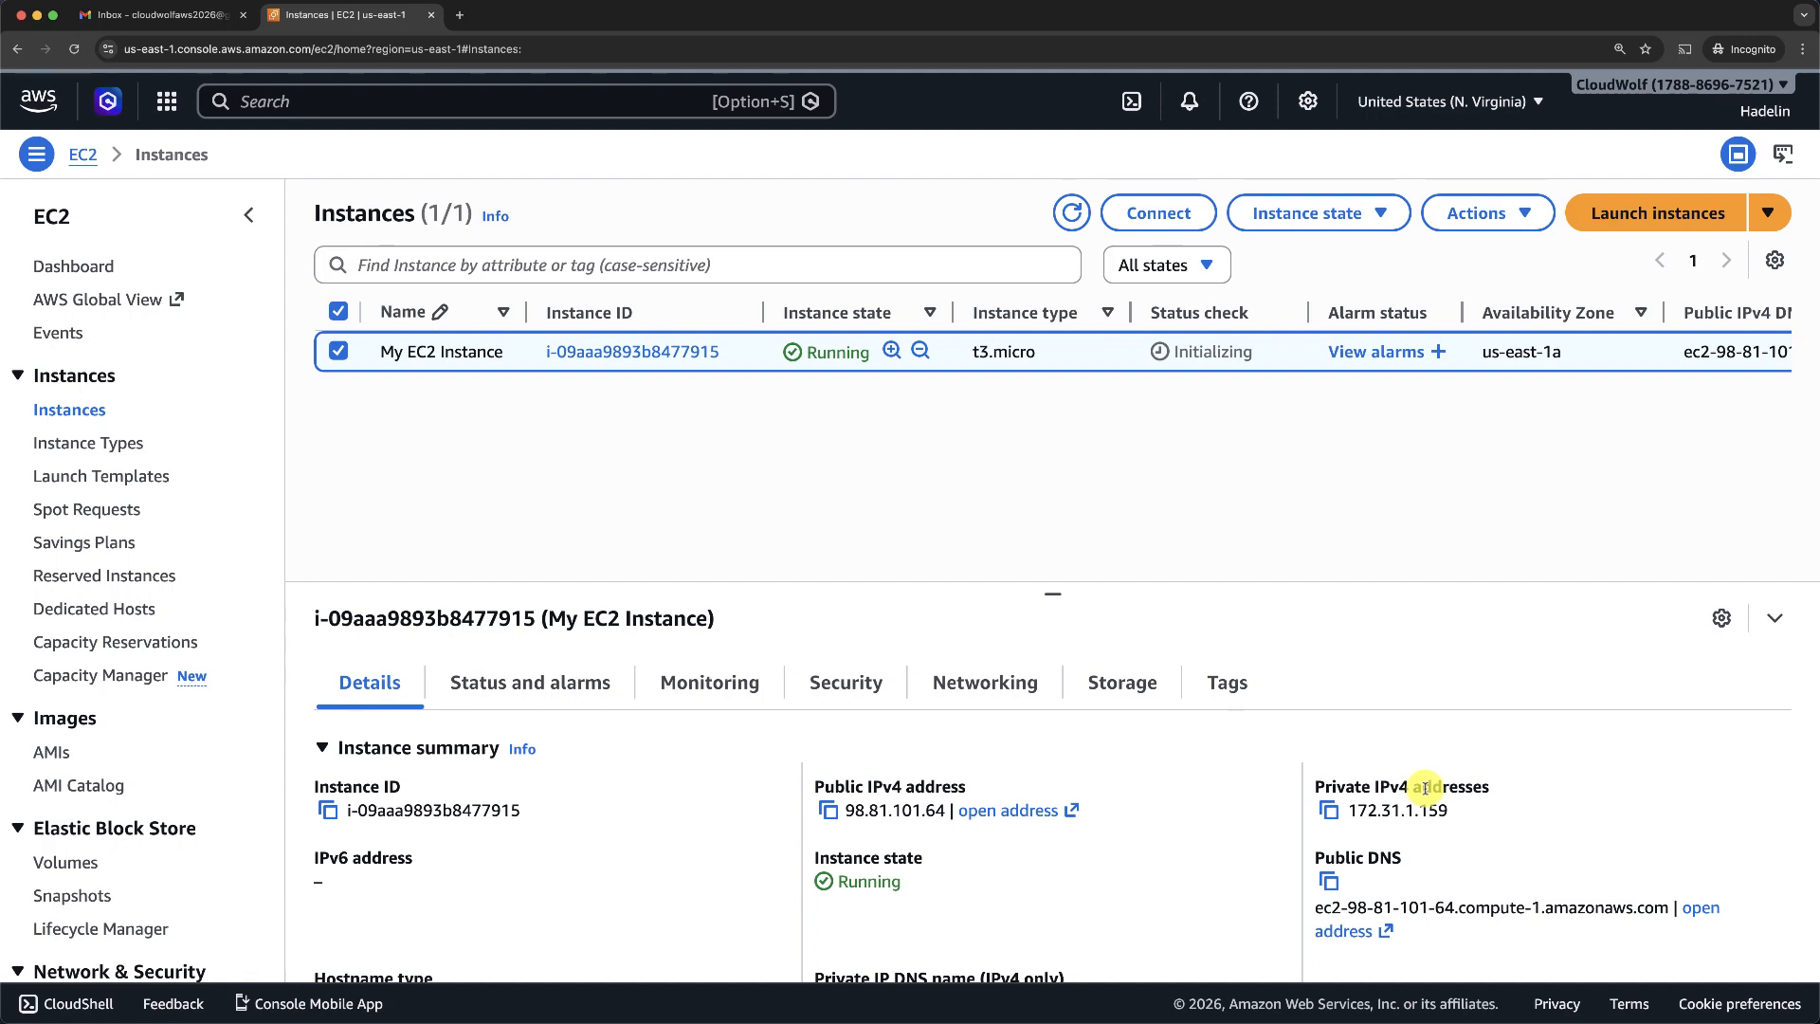
{"action": "left_click", "coordinate": [1311, 226]}
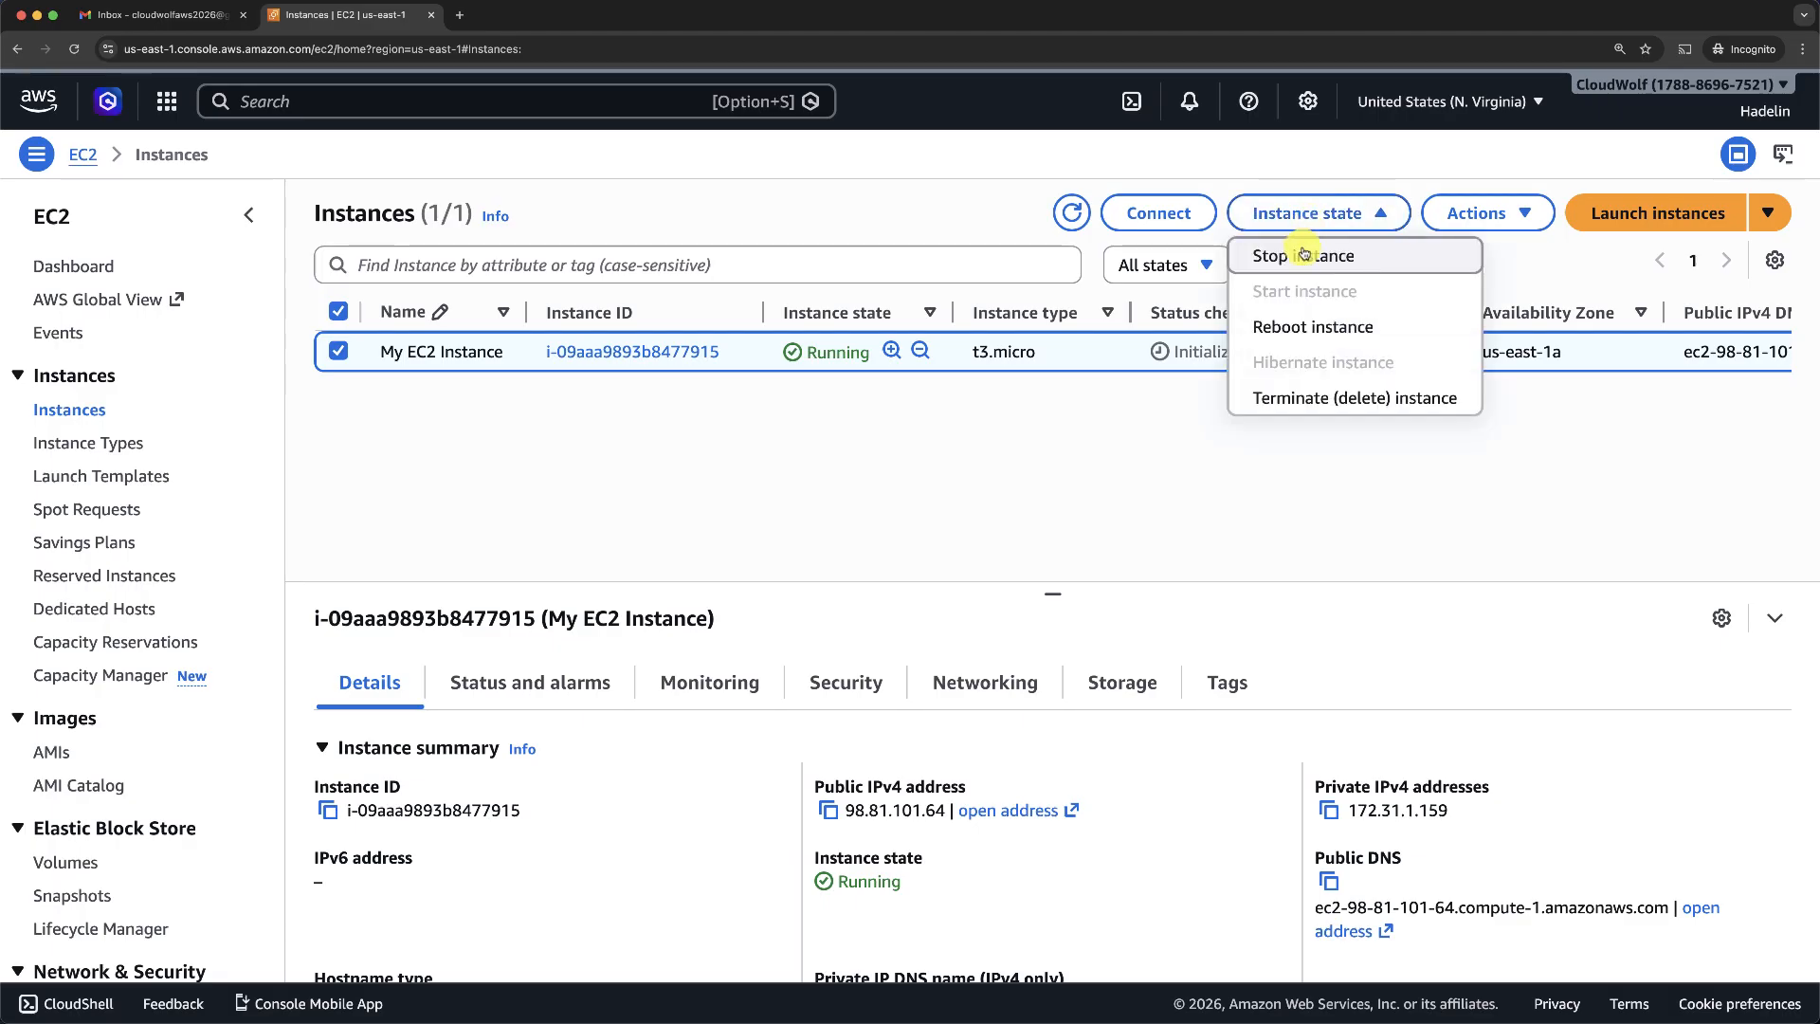
{"action": "left_click", "coordinate": [1304, 254]}
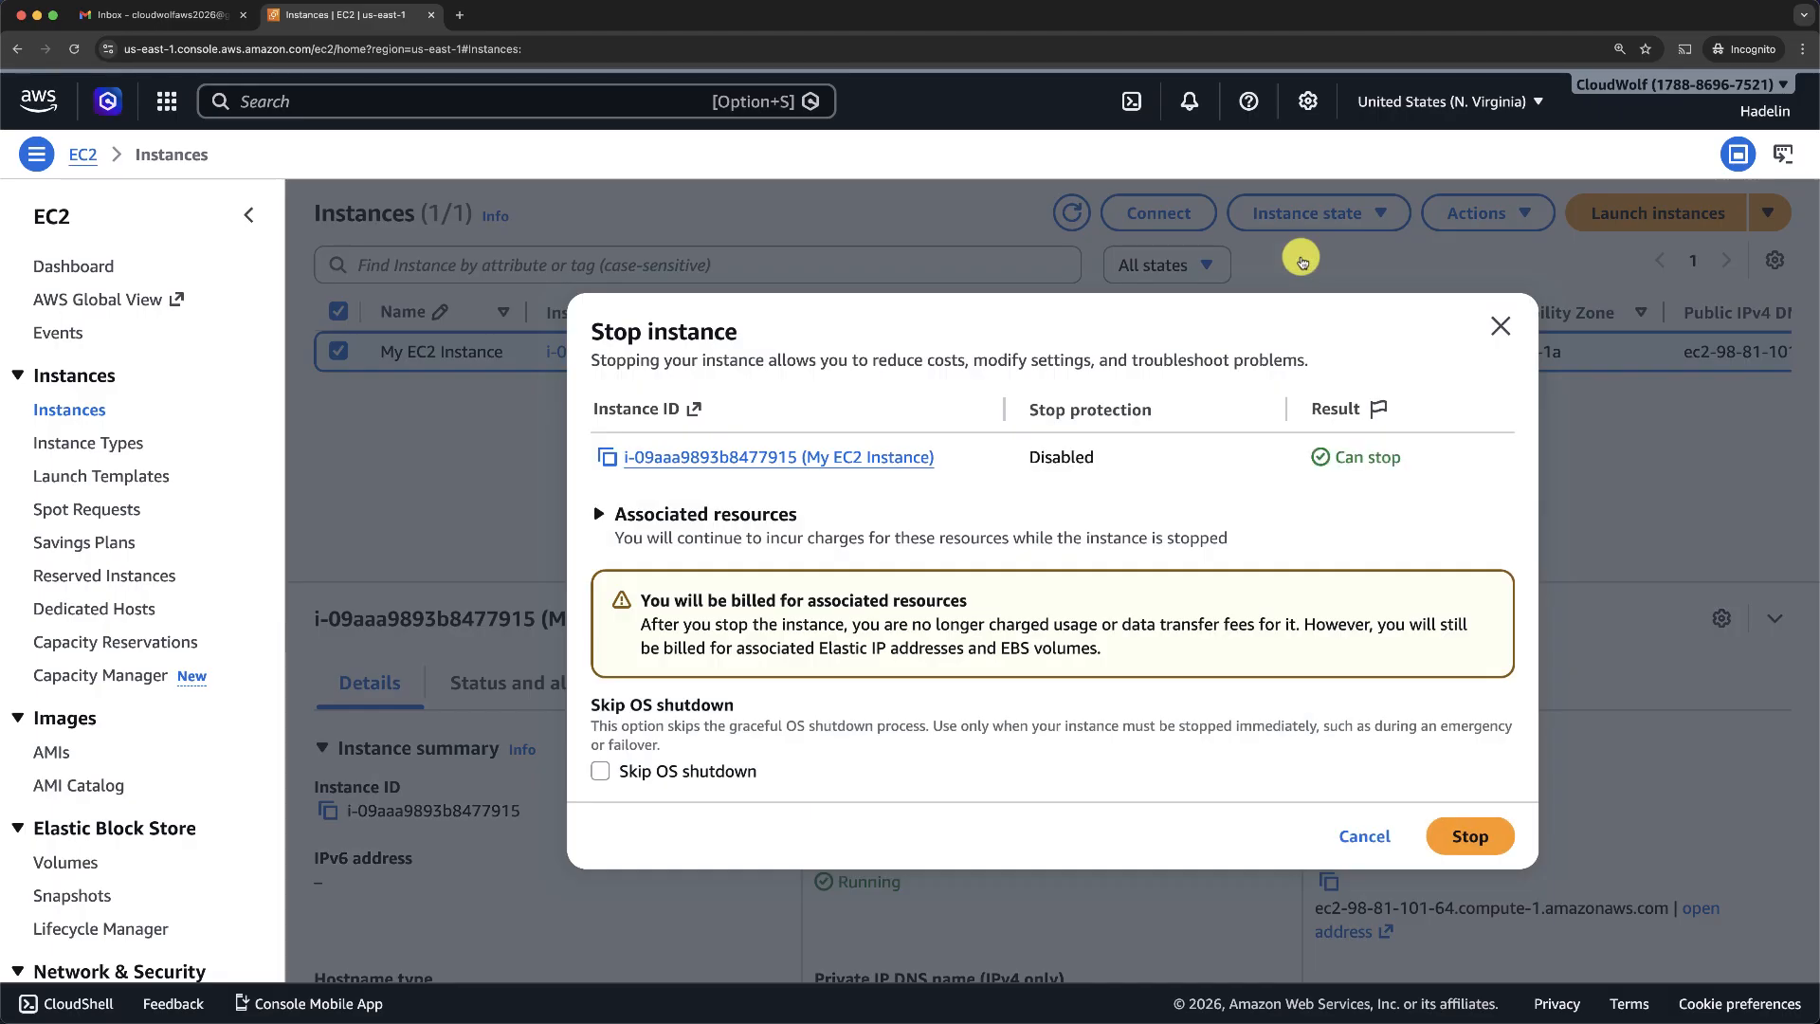
{"action": "left_click", "coordinate": [1468, 835]}
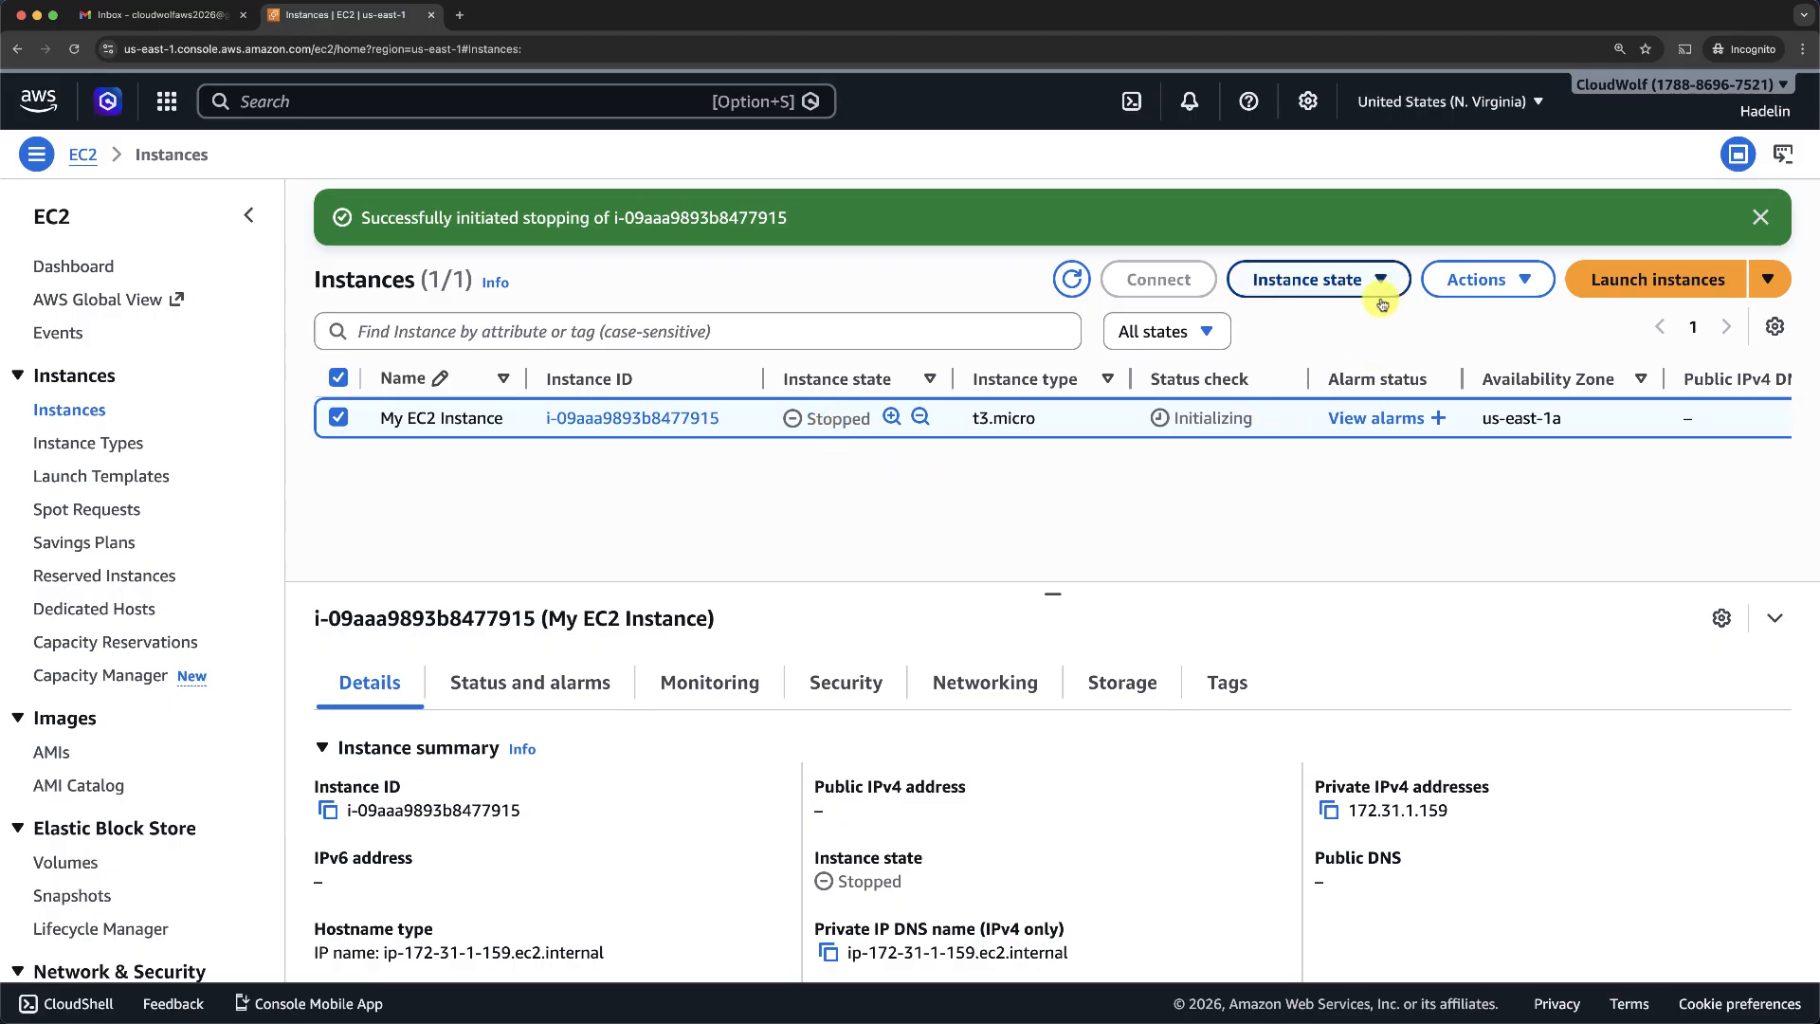
Start the stopped My EC2 Instance again.
{"action": "left_click", "coordinate": [1336, 285]}
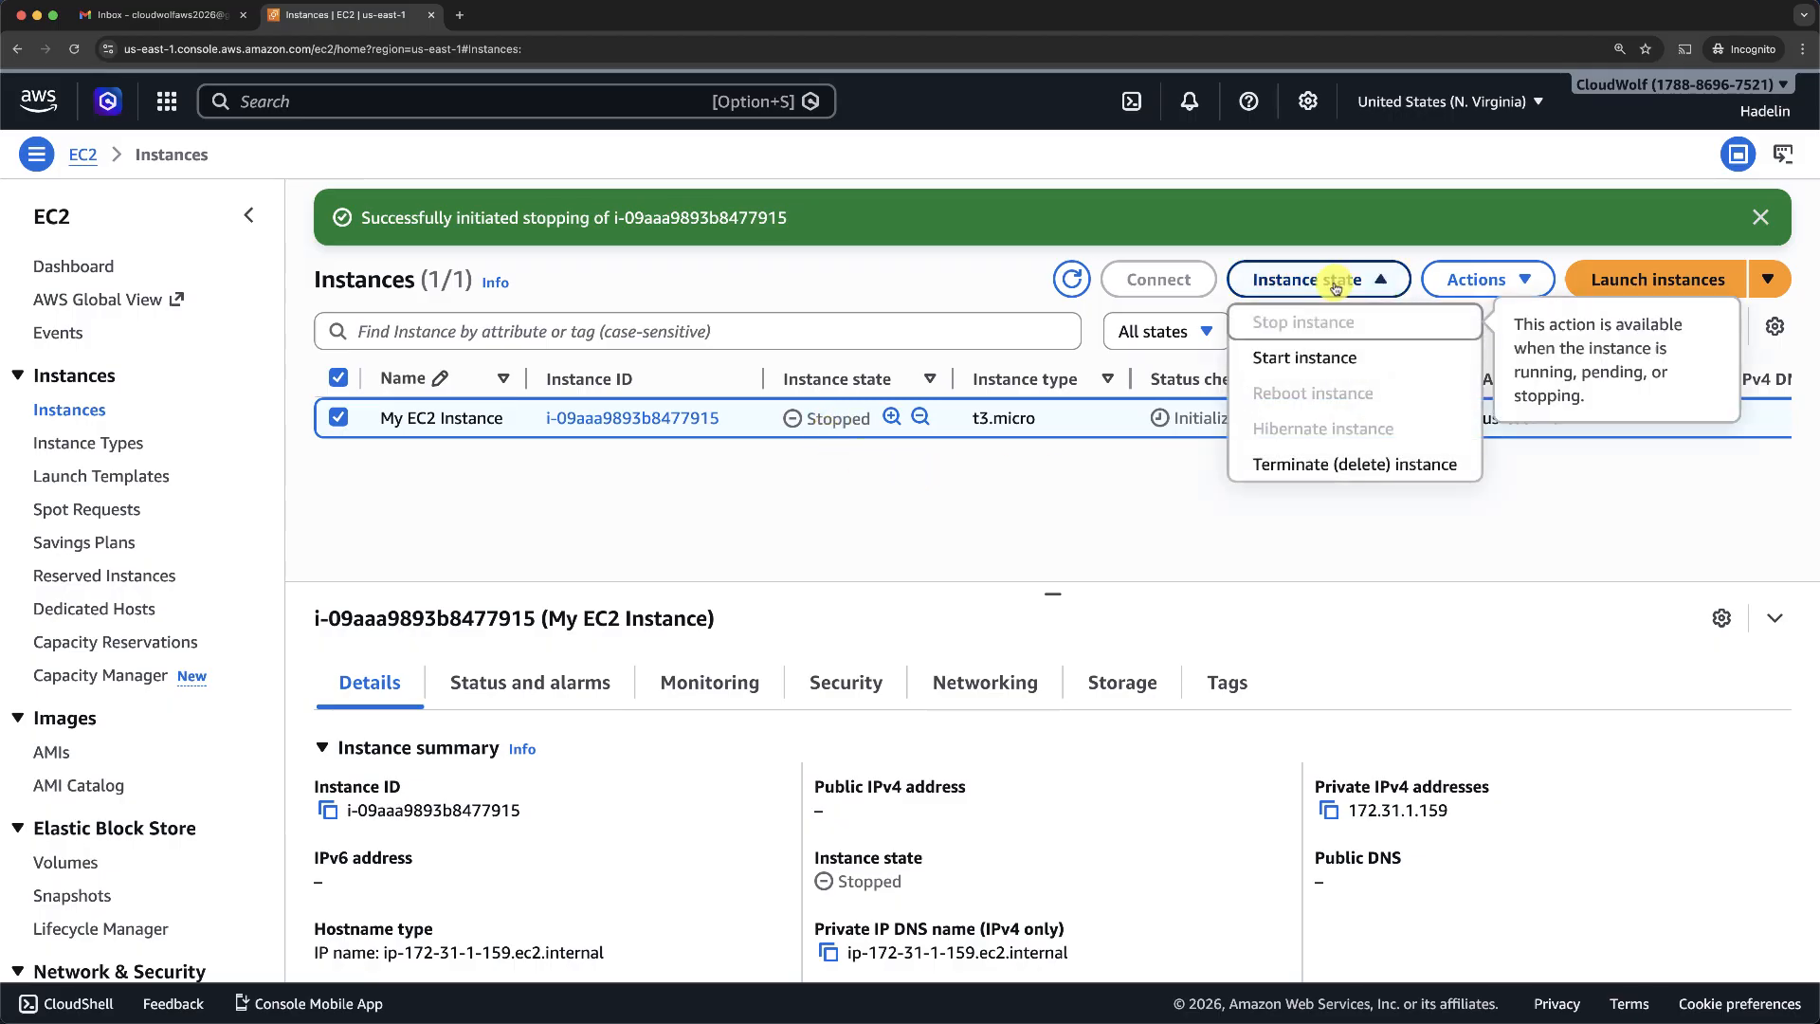
{"action": "left_click", "coordinate": [1306, 357]}
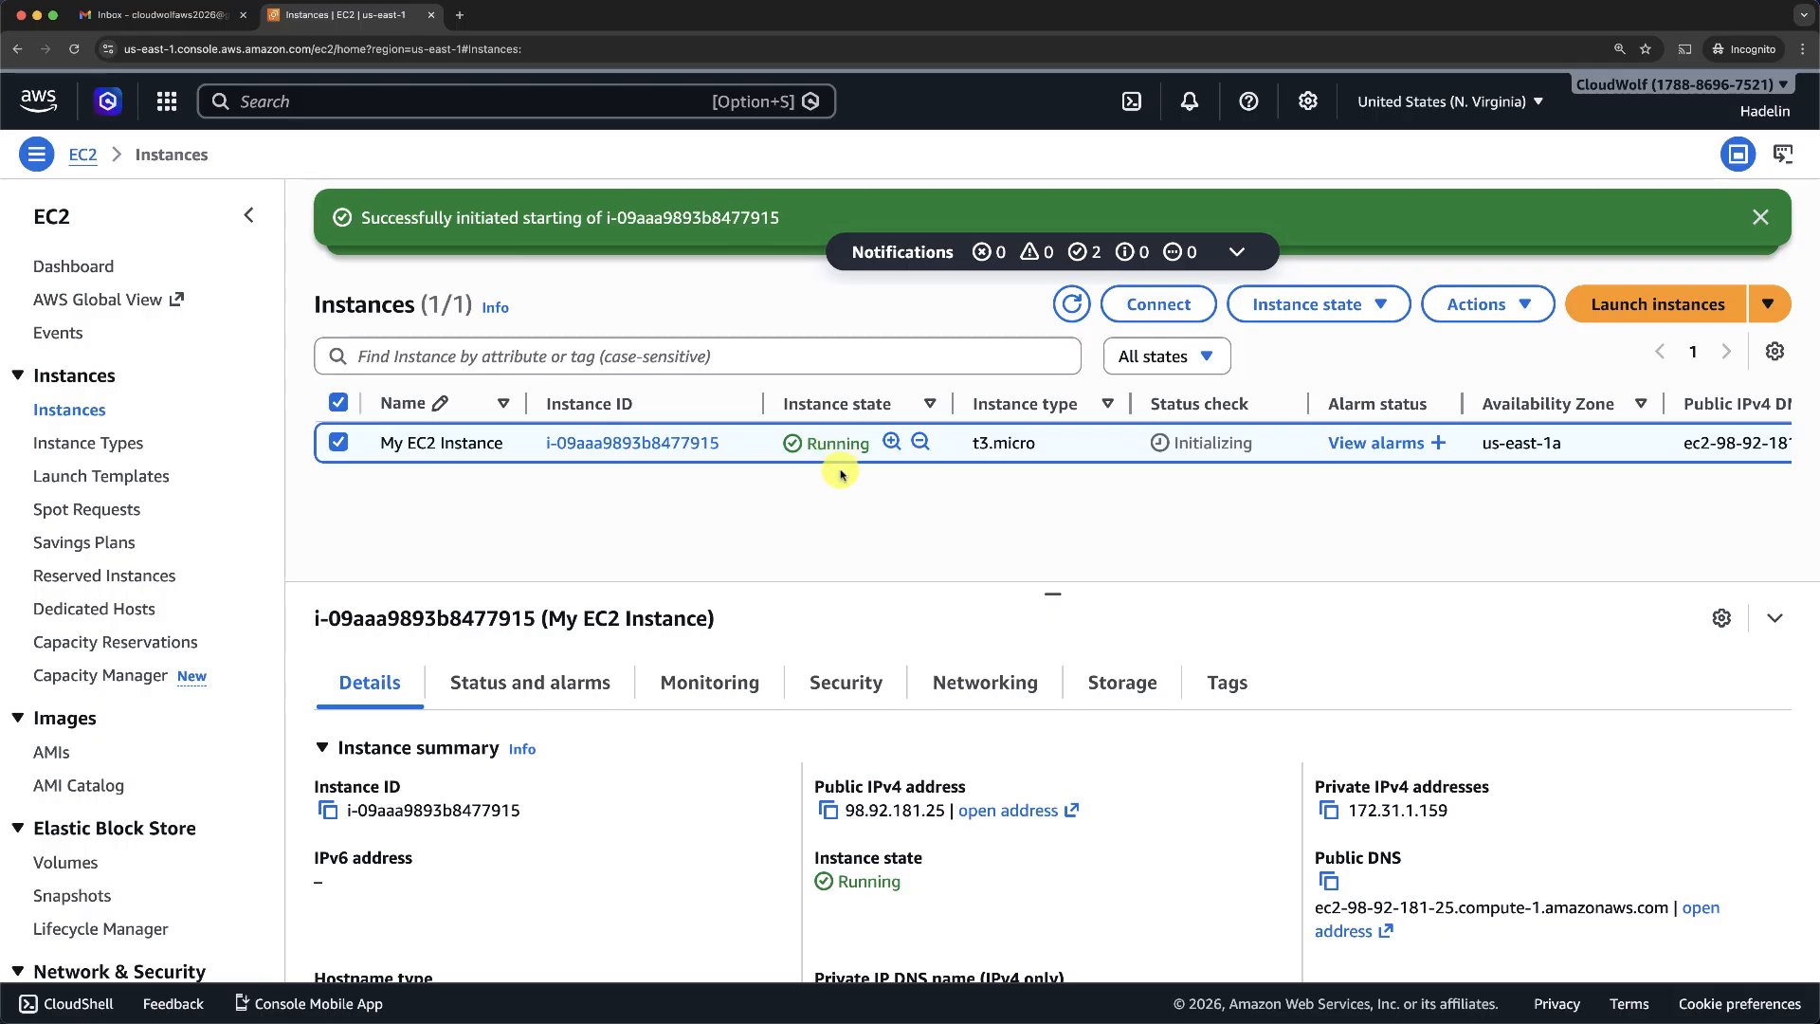
Terminate (delete) My EC2 Instance without skipping the OS shutdown.
{"action": "left_click", "coordinate": [1308, 303]}
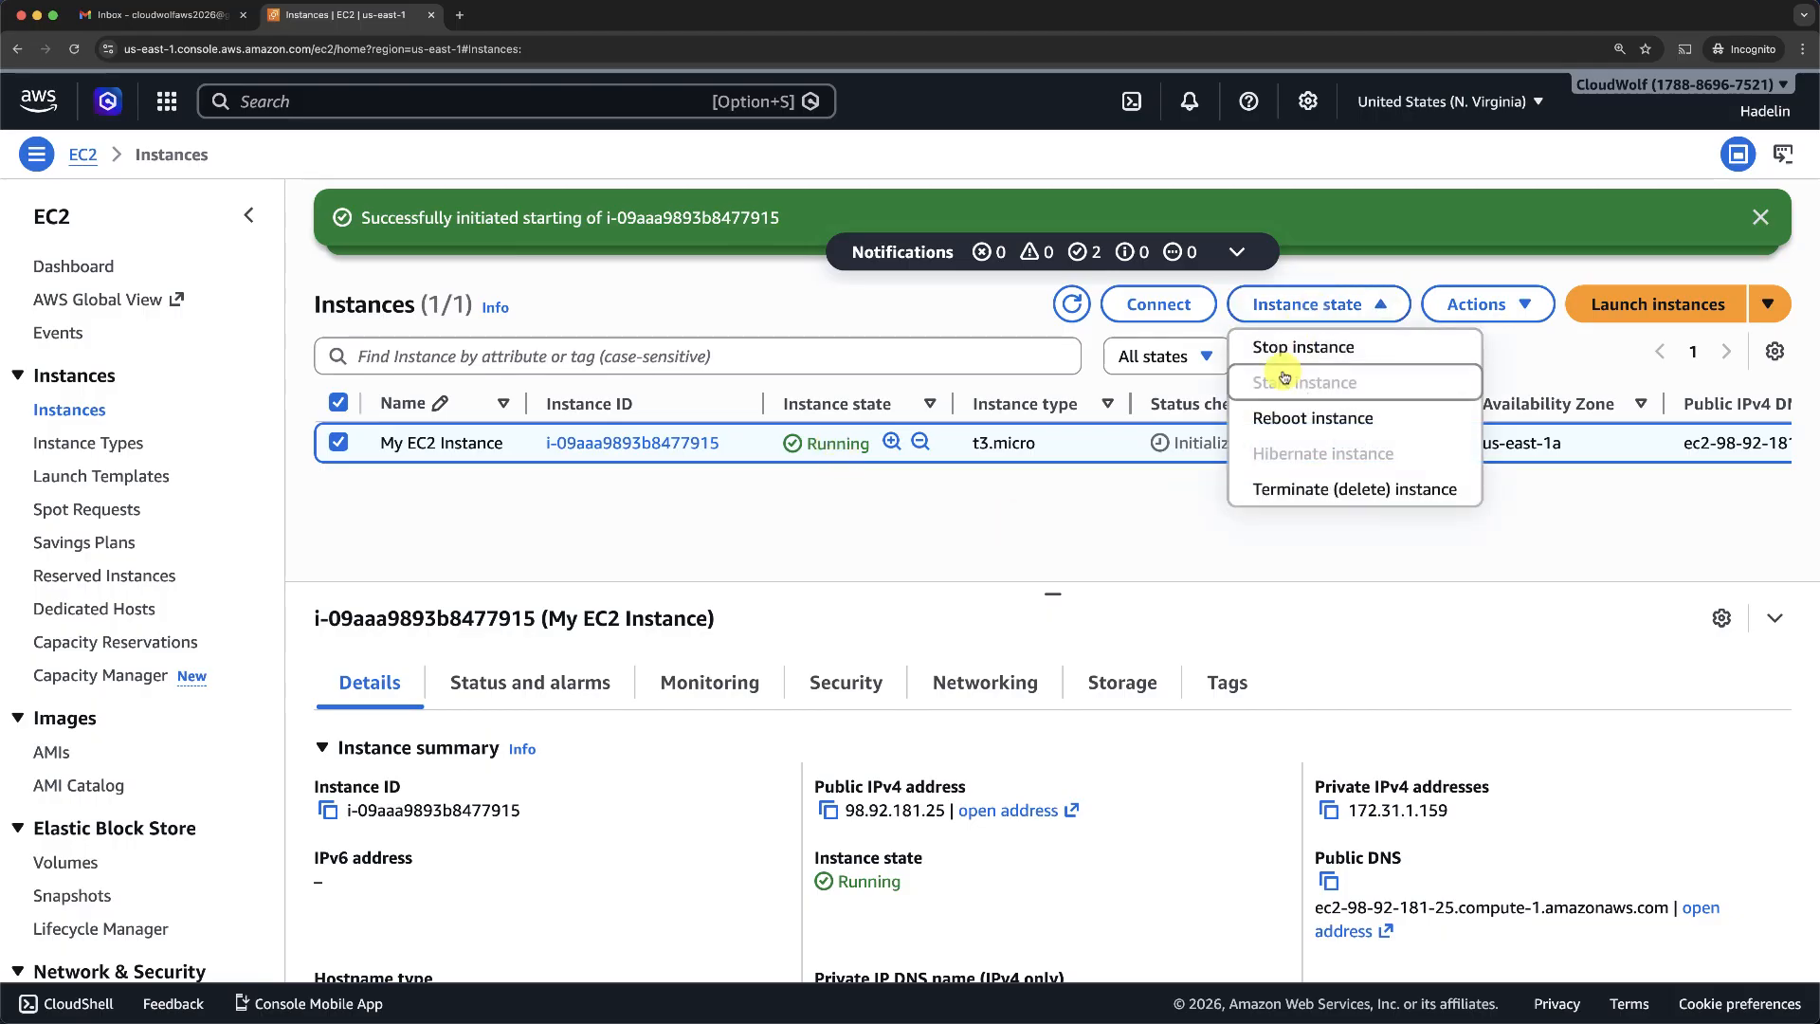
{"action": "left_click", "coordinate": [1299, 488]}
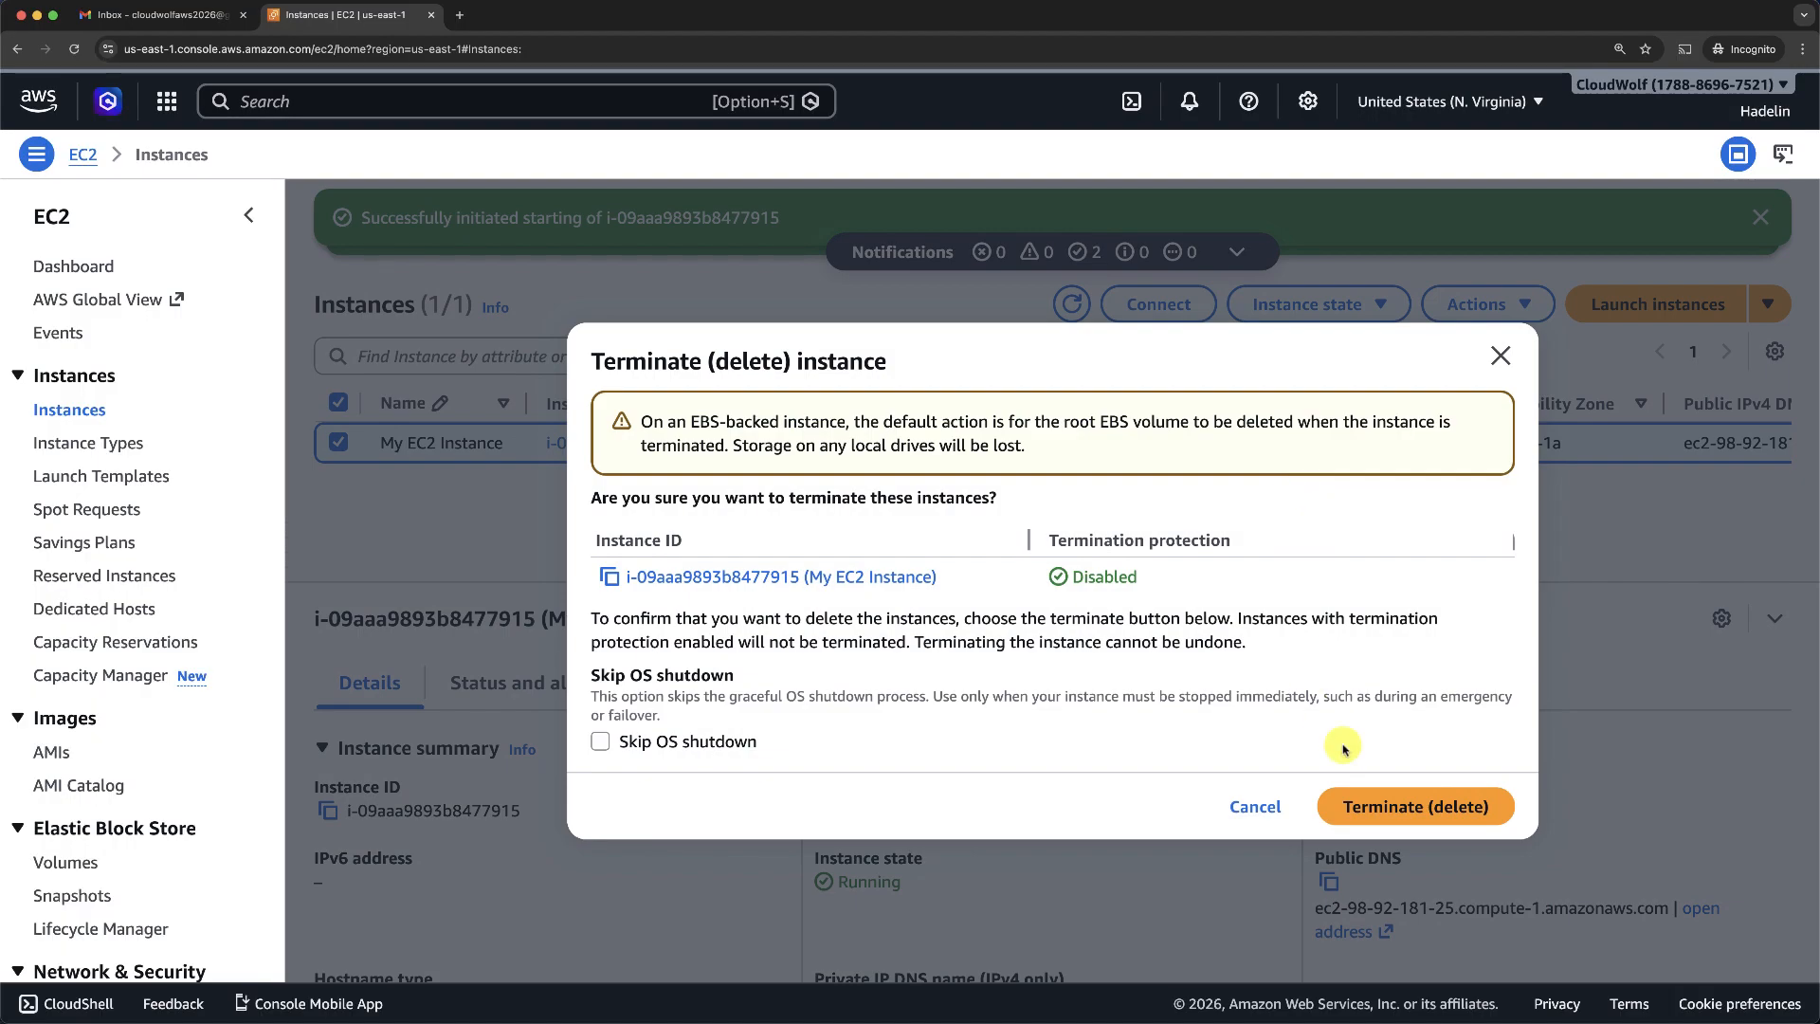
{"action": "left_click", "coordinate": [1398, 805]}
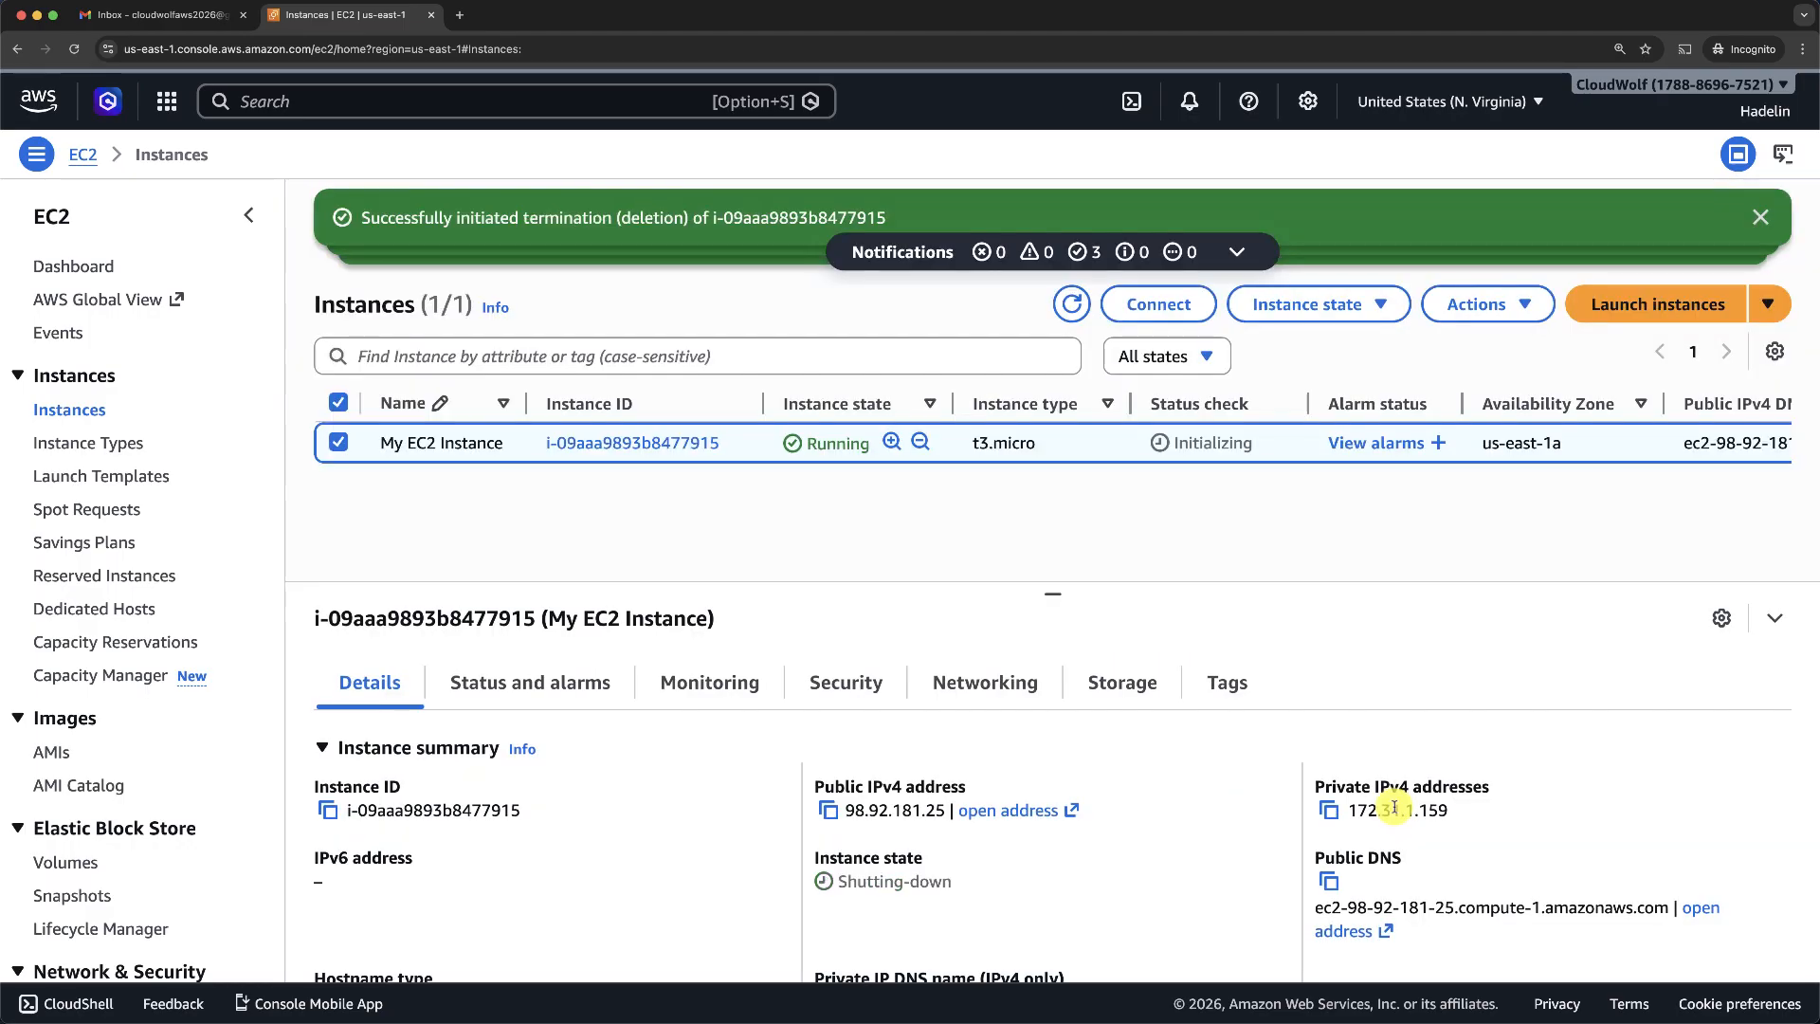